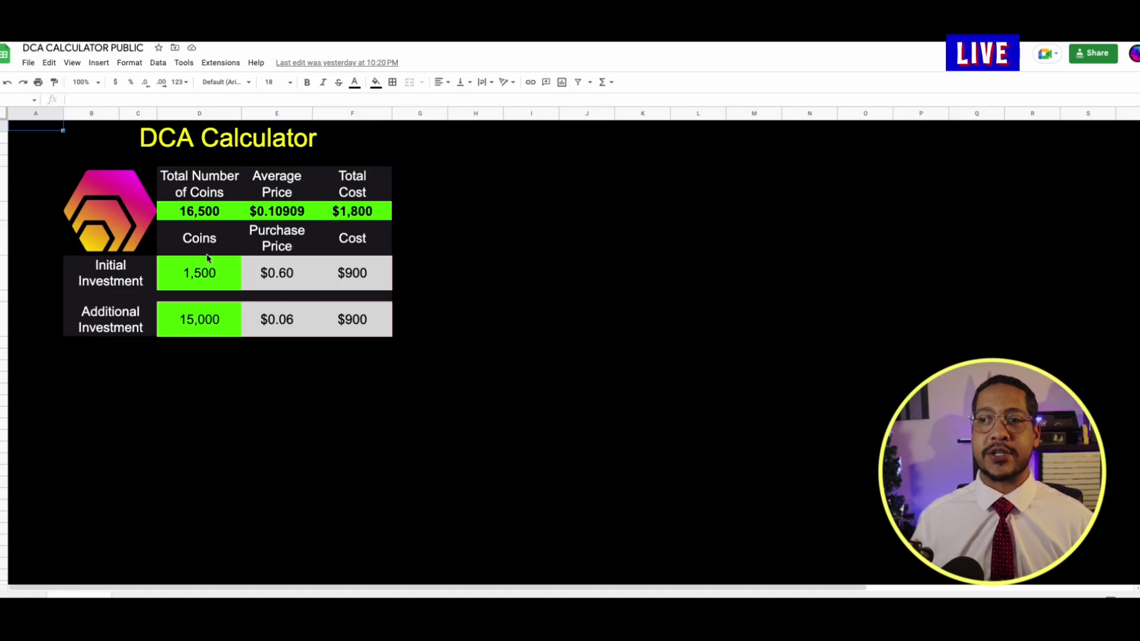
Step: Clear the purchase price and cost entries for both the initial and additional investments
left_click_drag(272, 270, 359, 325)
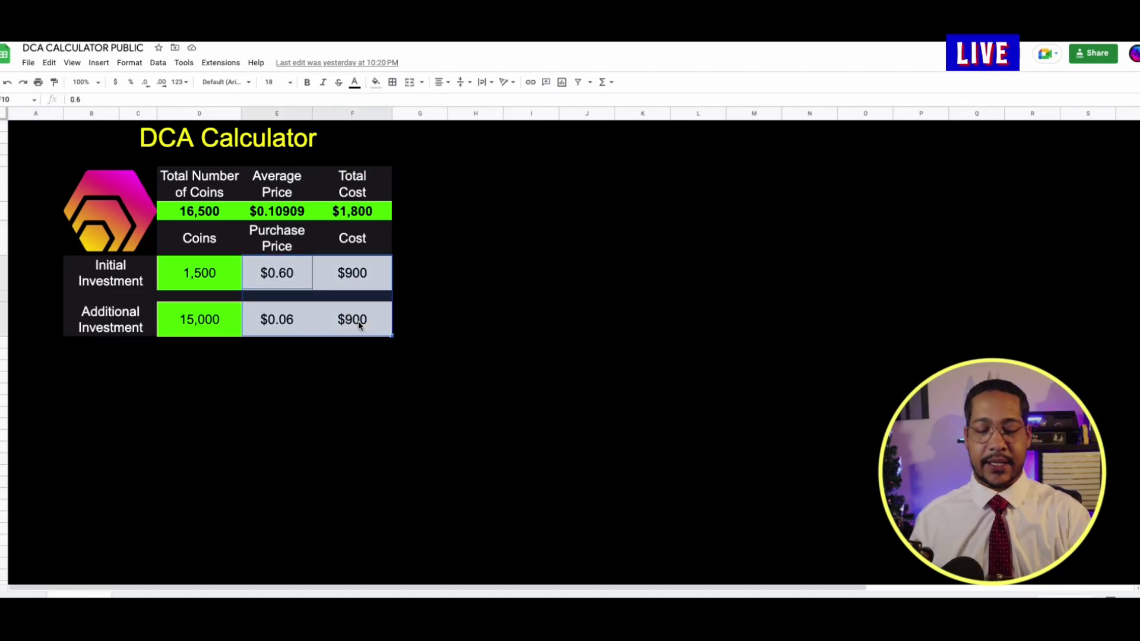
key("Delete")
left_click(283, 270)
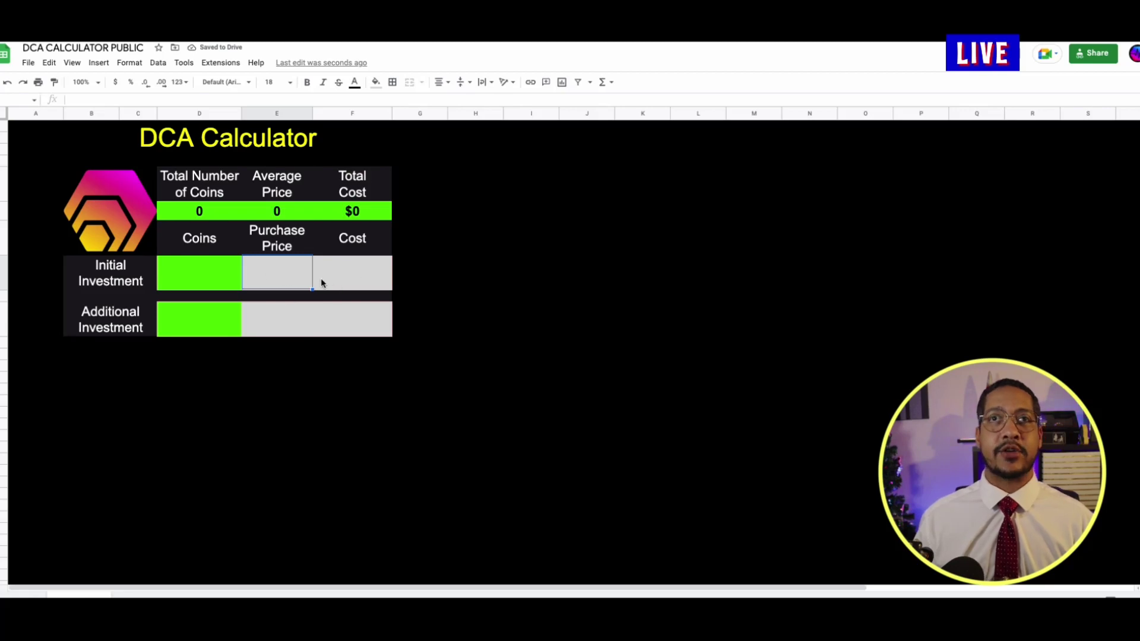
Step: Enlarge the browser page zoom to 150% so the whole calculator fits the view
left_click(1131, 43)
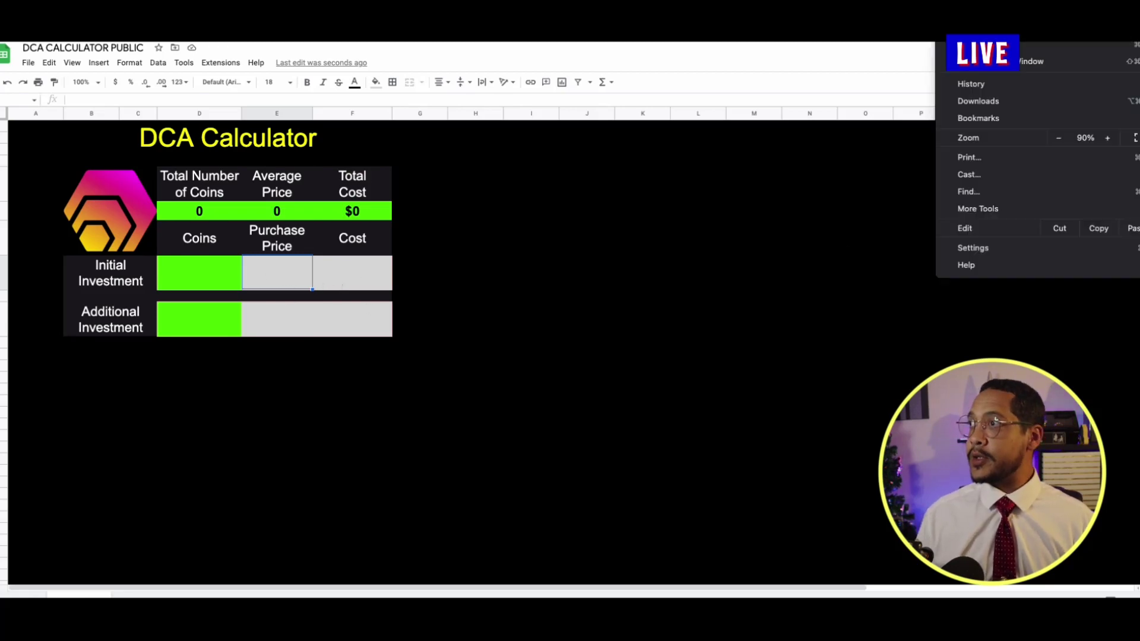
left_click(1108, 139)
left_click(1108, 138)
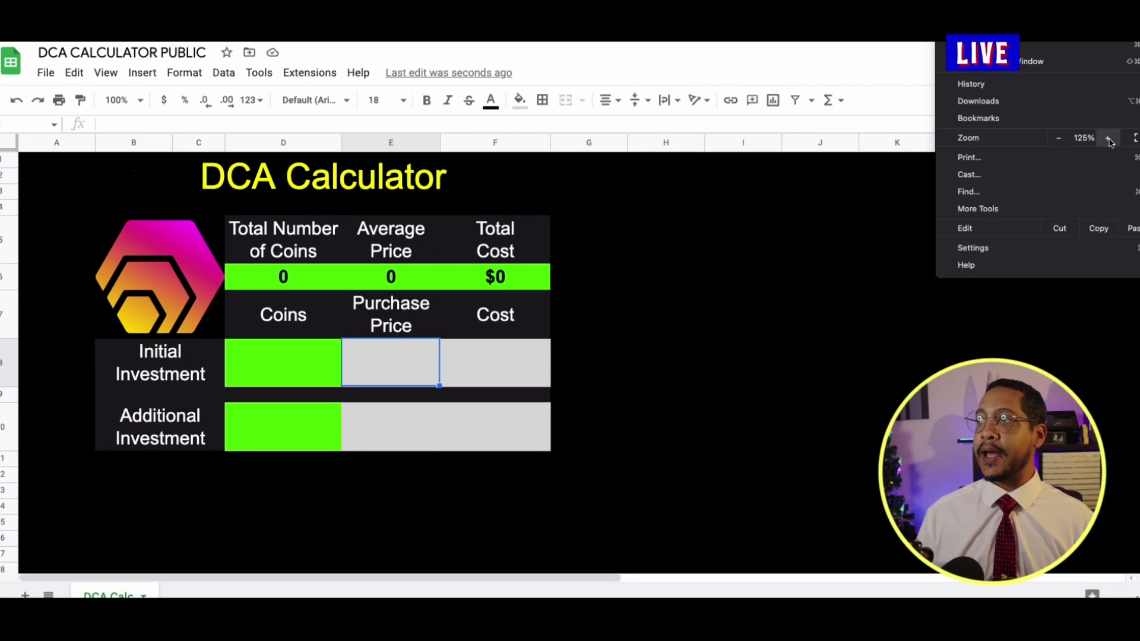
left_click(1108, 138)
left_click(1108, 139)
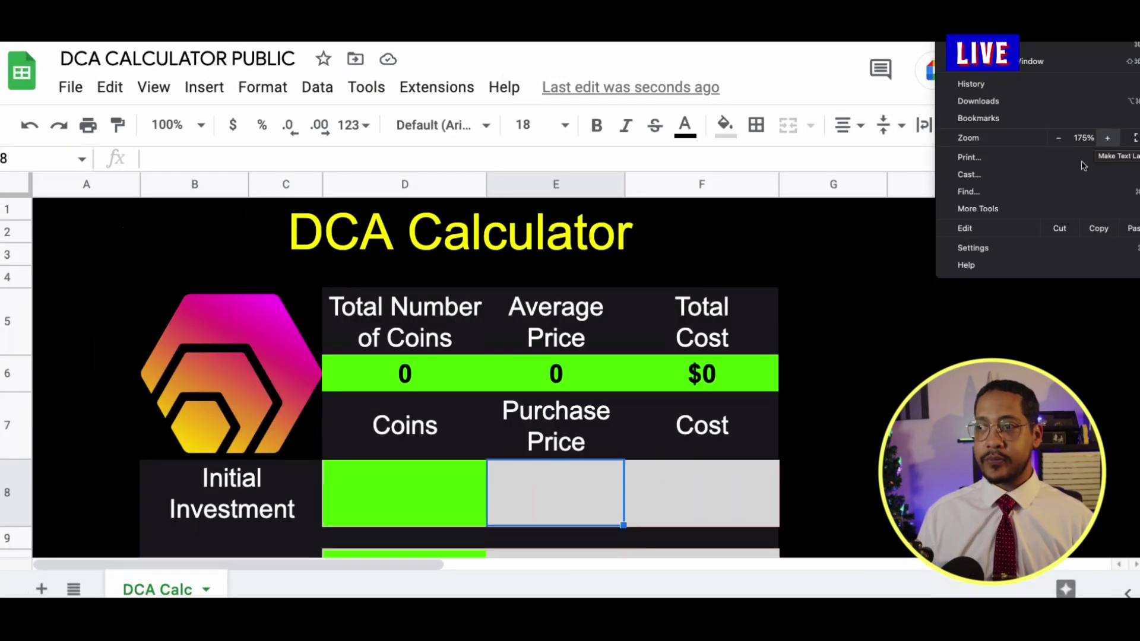
left_click(881, 308)
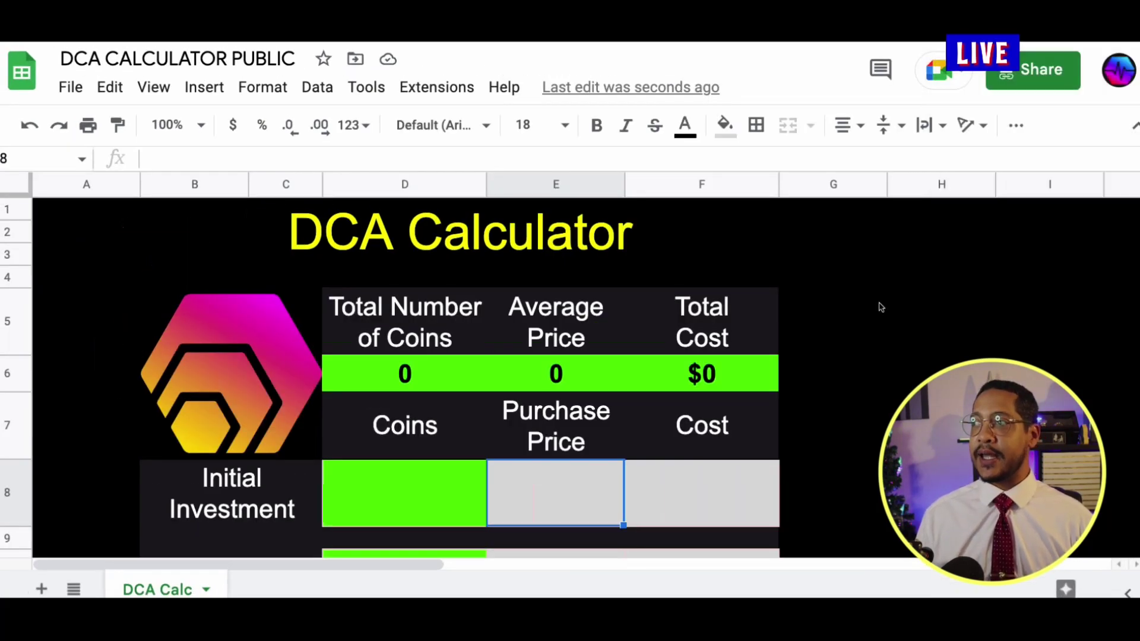
scroll(881, 308, "down", 1)
scroll(882, 307, "up", 1)
left_click(1131, 43)
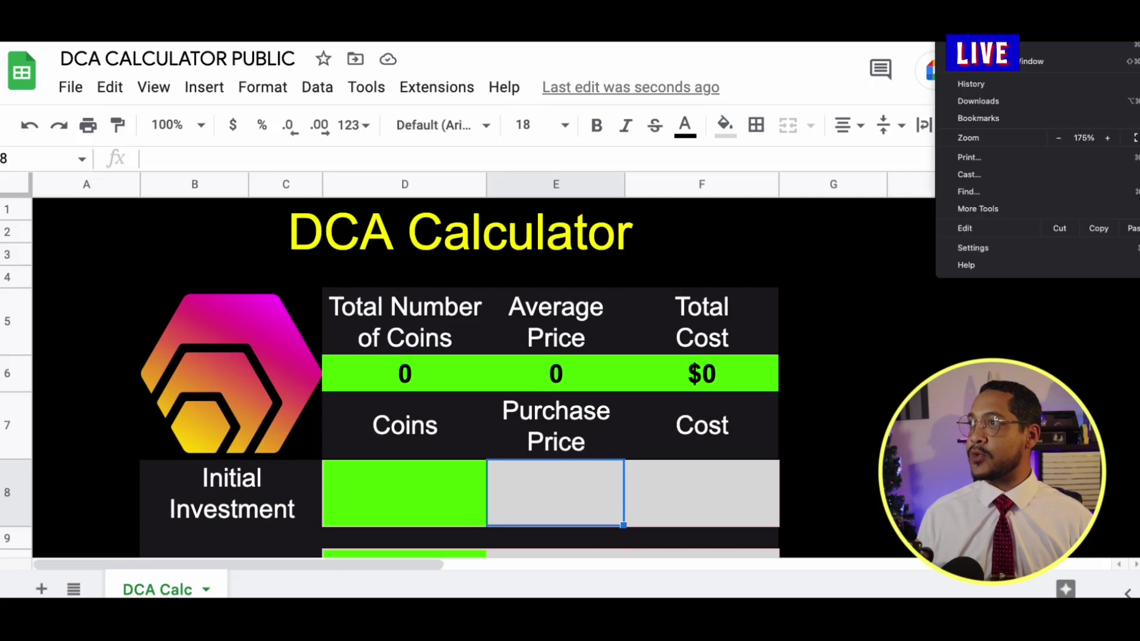
left_click(1058, 139)
left_click(796, 301)
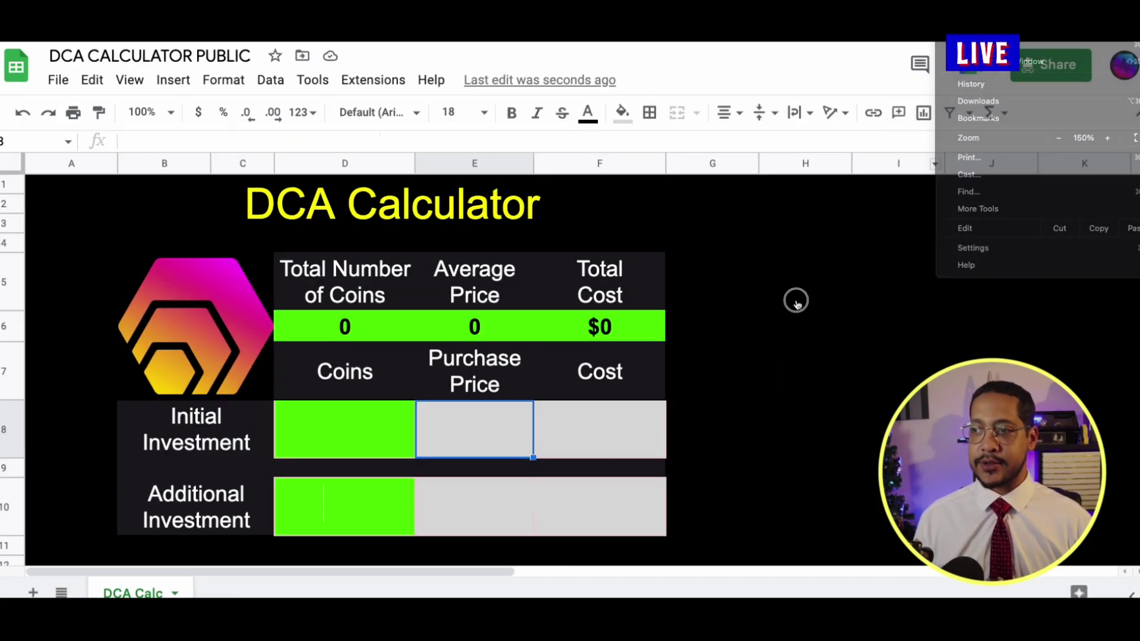
Step: Enter an initial investment with a cost of $1,000 and a purchase price of $0.56
left_click(594, 433)
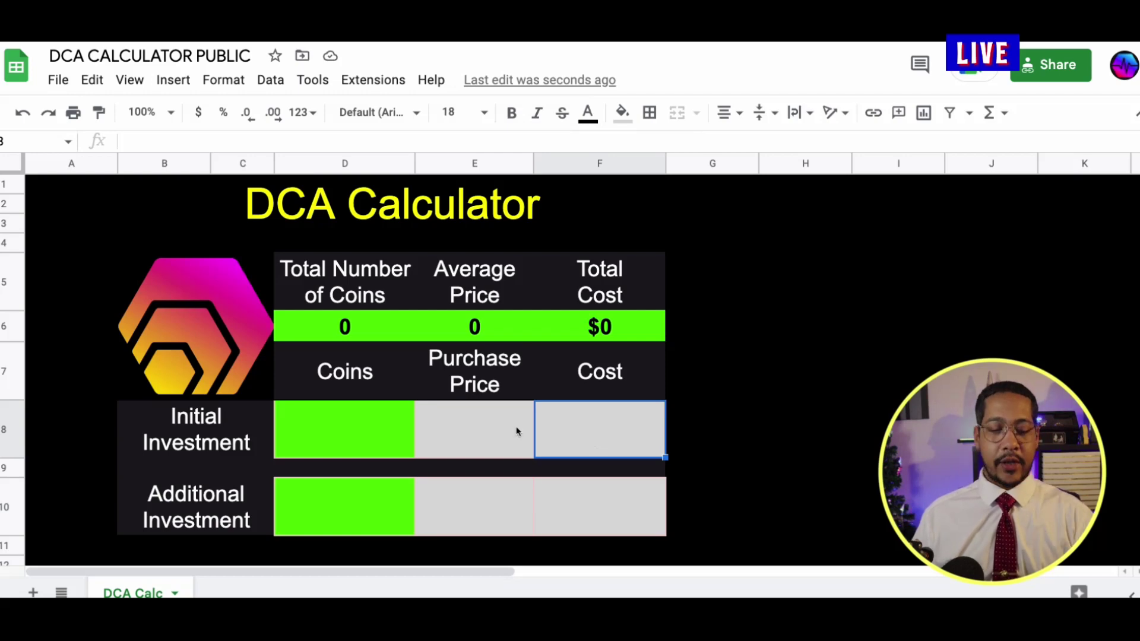
type("1000")
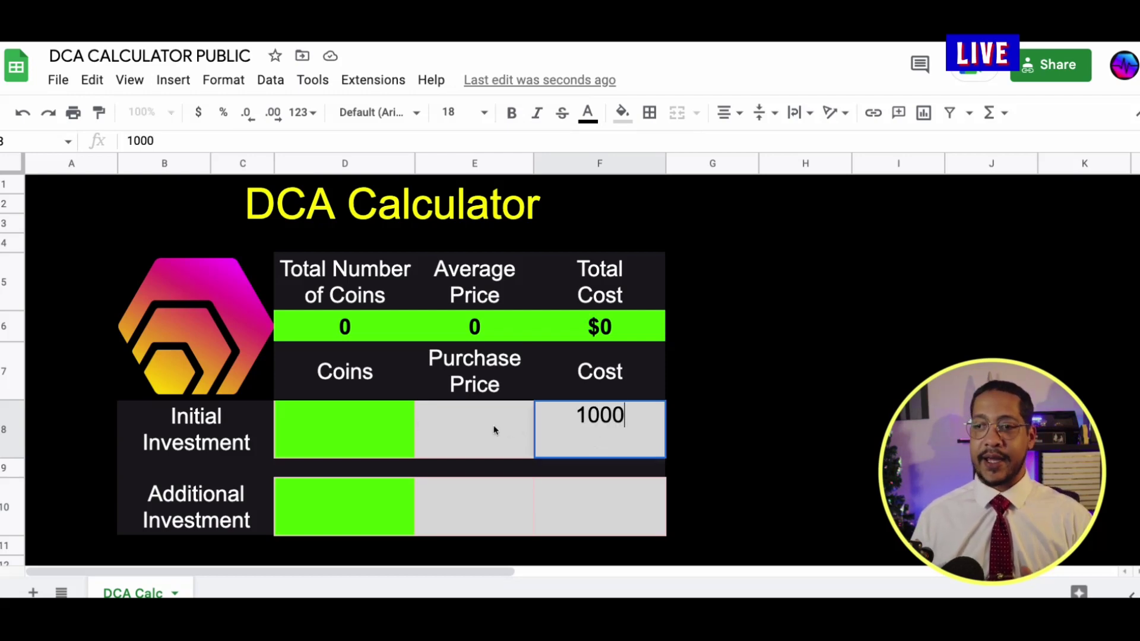
left_click(494, 429)
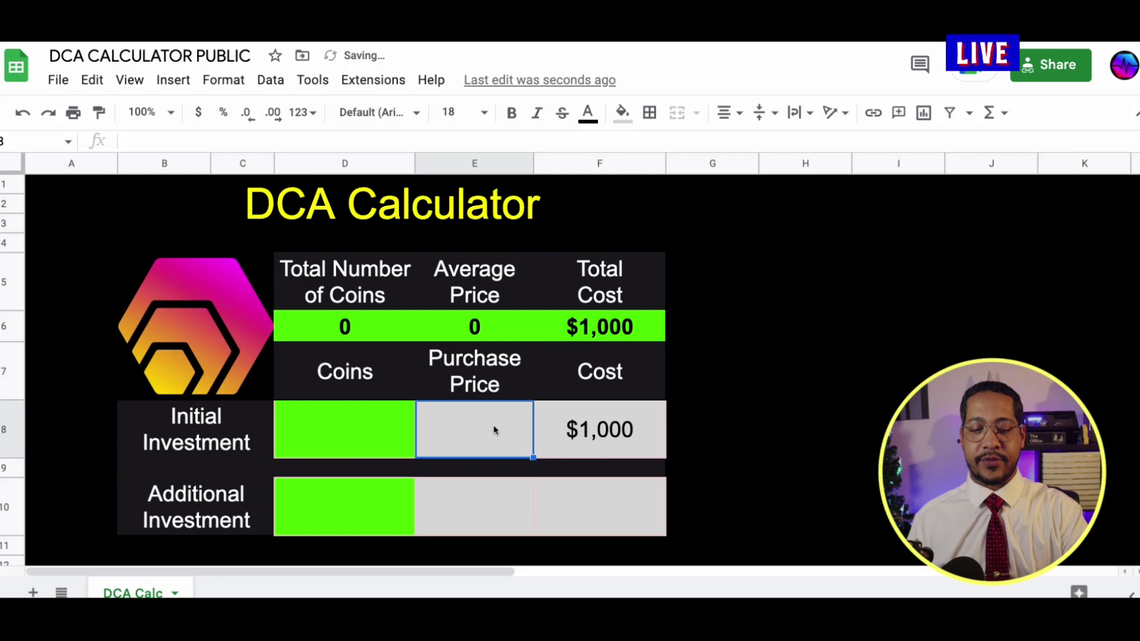
type(".56")
key("Return")
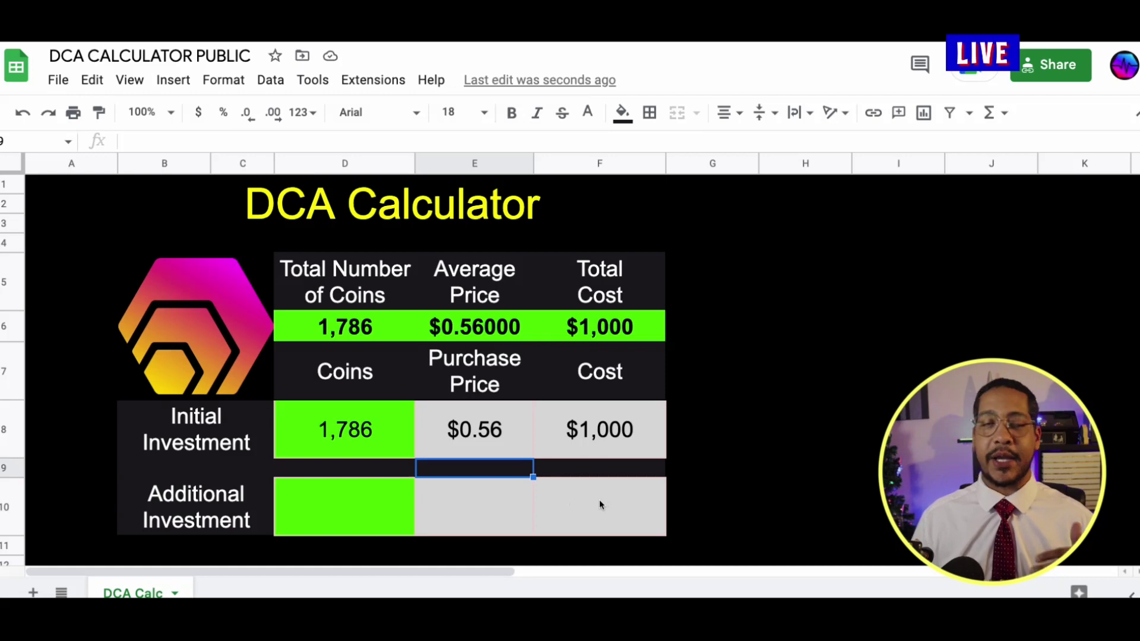
Step: Enter an additional investment with a cost of $1,000 and a purchase price of $0.02
left_click(600, 504)
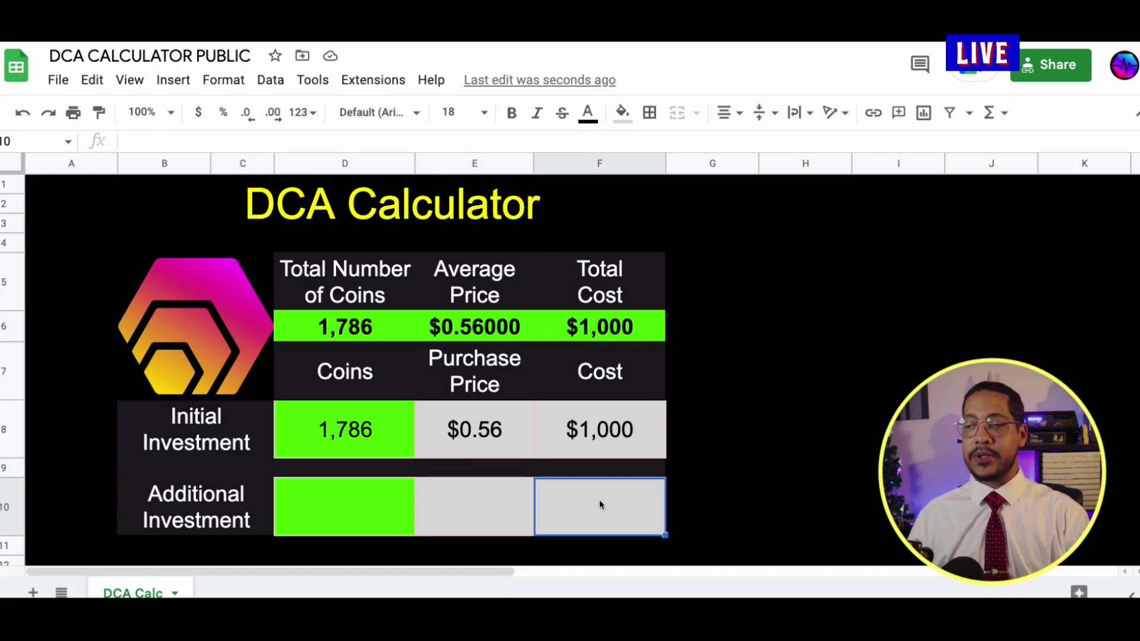
type("1,000")
left_click(497, 505)
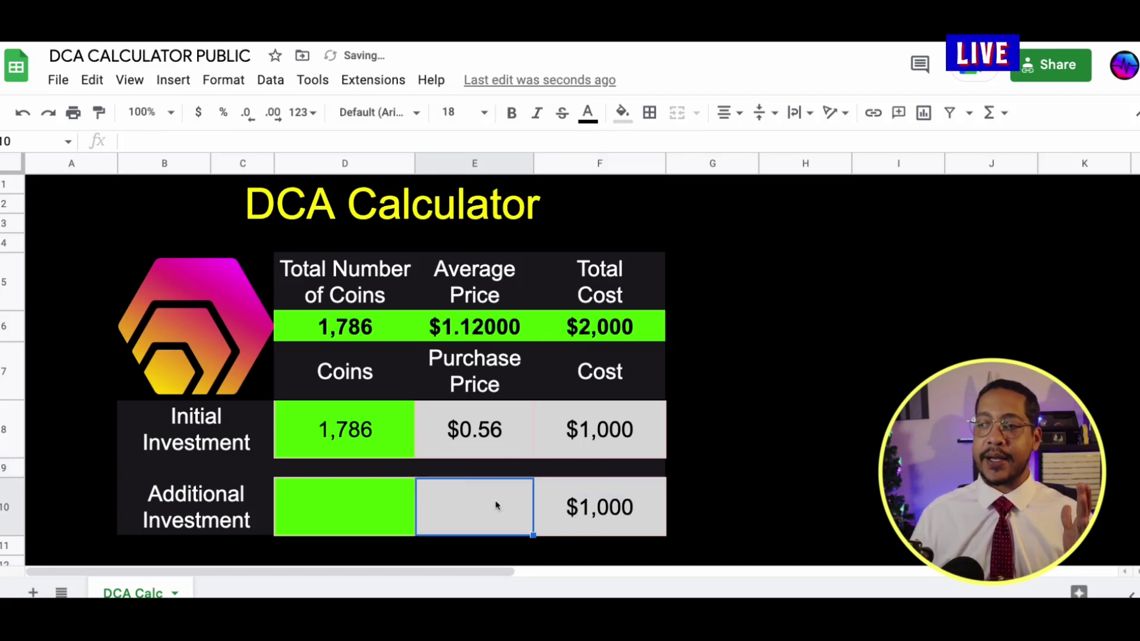
type(".02")
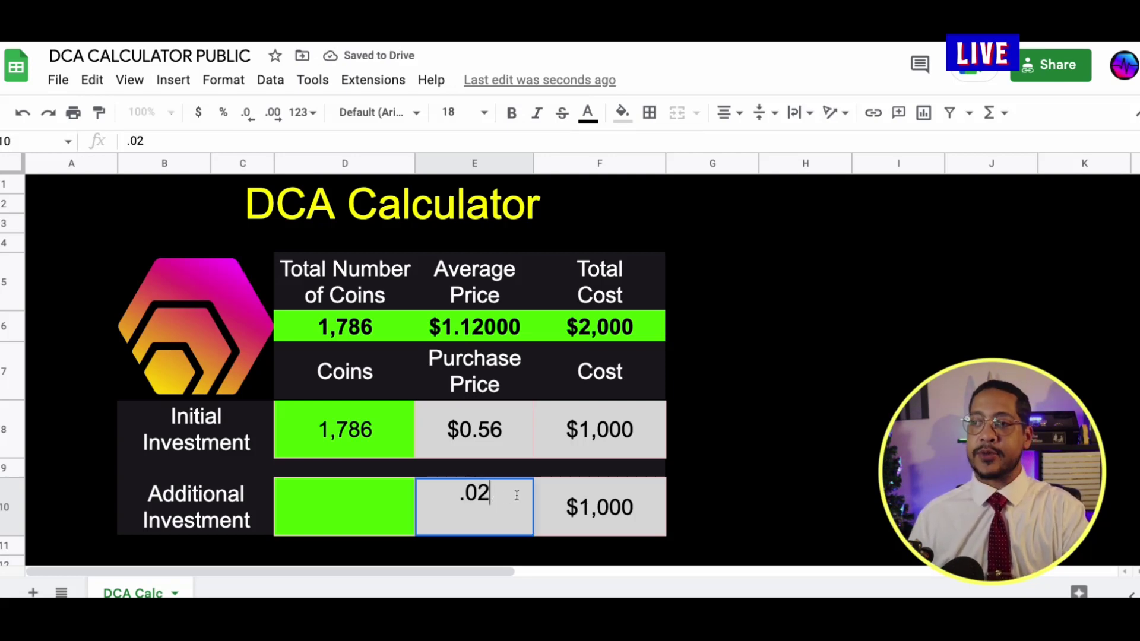
key("Return")
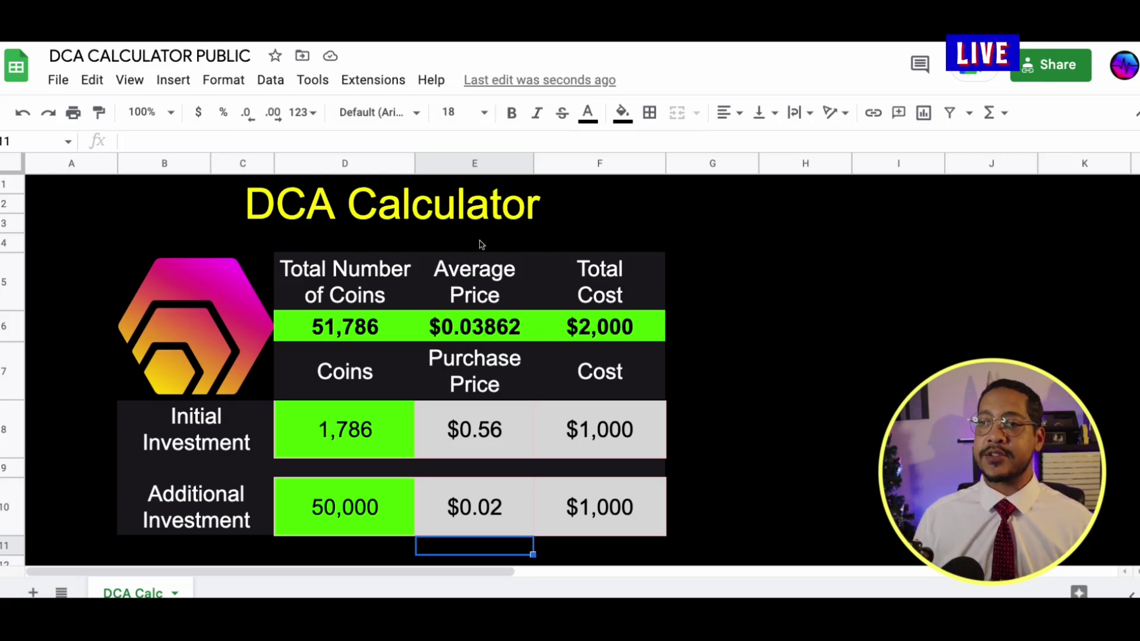
Step: Examine the total number of coins, view the HEXUSDC chart in TradingView, and return to the calculator
left_click(345, 336)
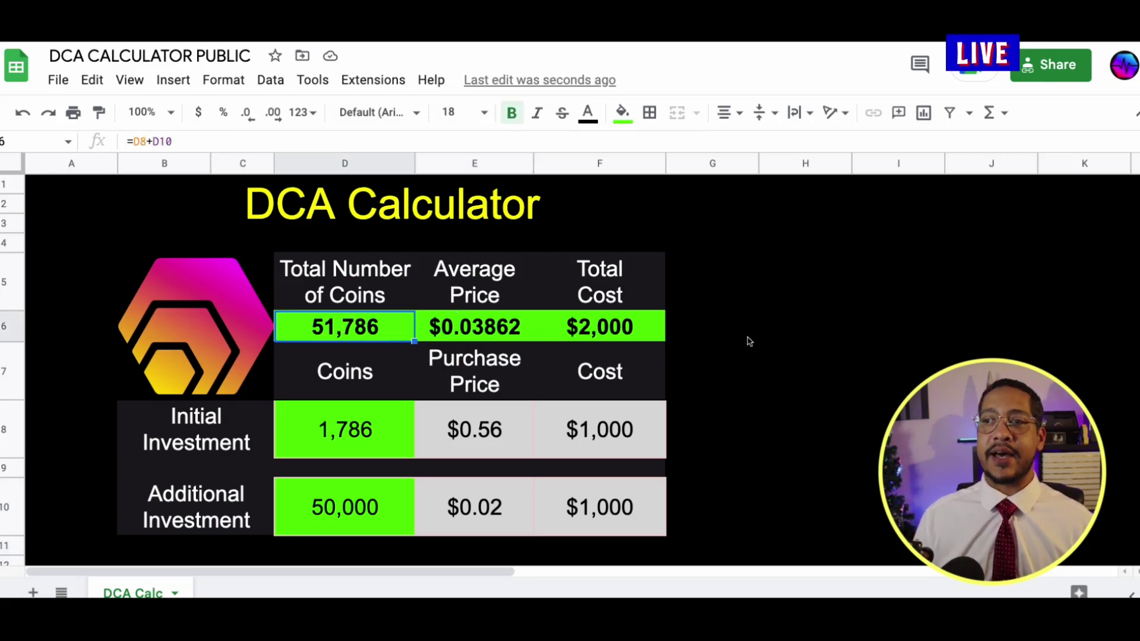
left_click(787, 335)
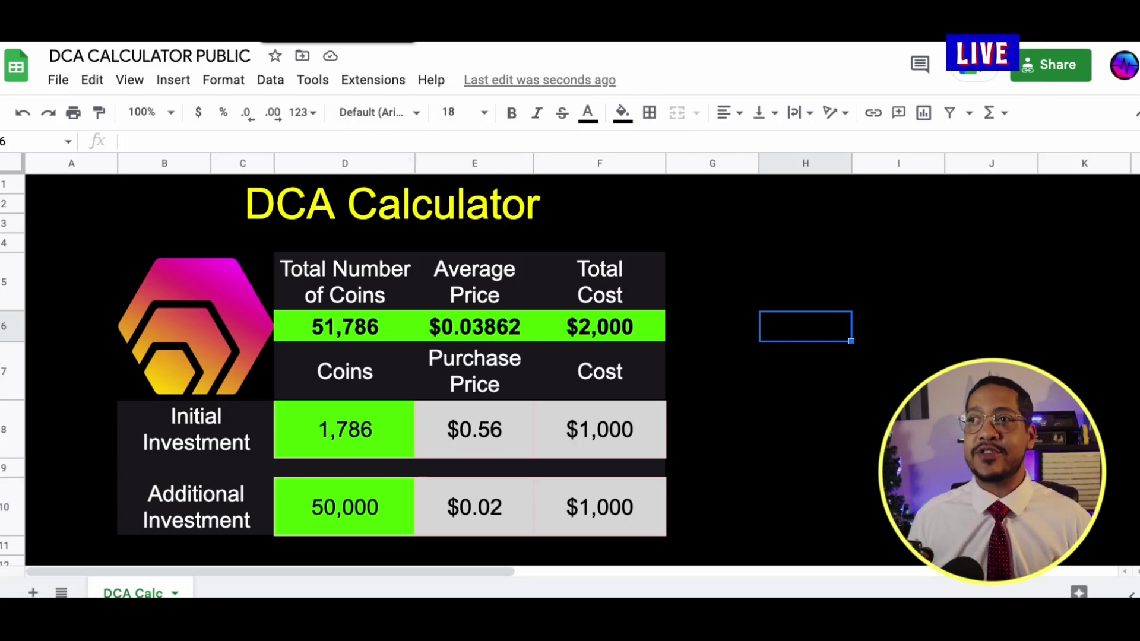
key("ctrl+Tab")
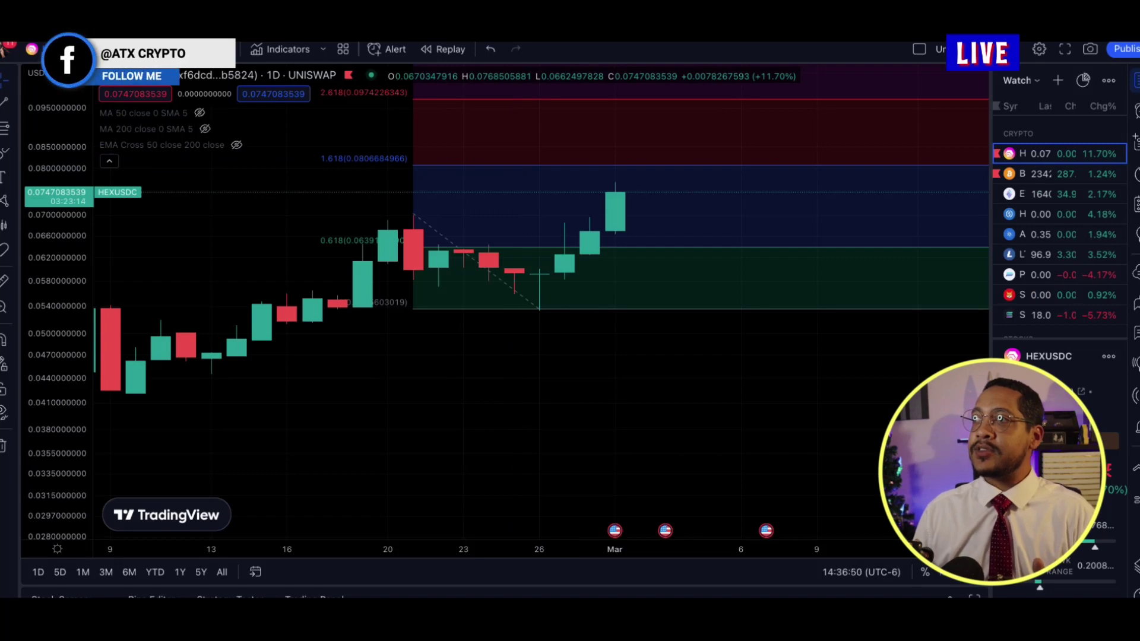
key("ctrl+Tab")
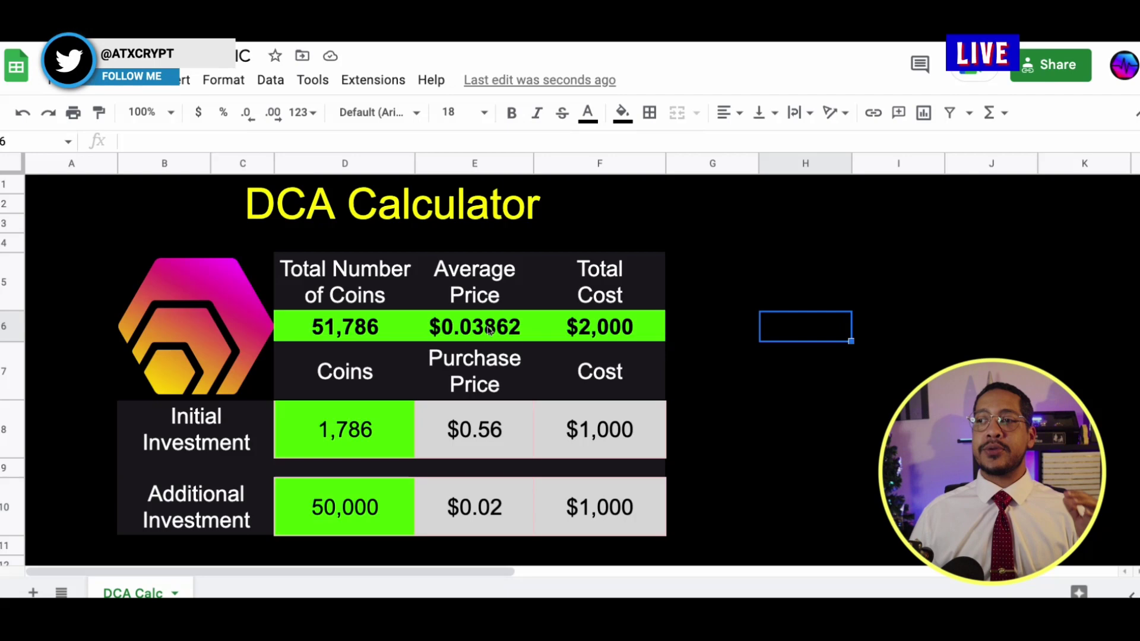
Step: Clear both investments' entries and set the initial investment to a $1,000 cost at a $0.30 purchase price
left_click_drag(485, 431, 590, 501)
key("Delete")
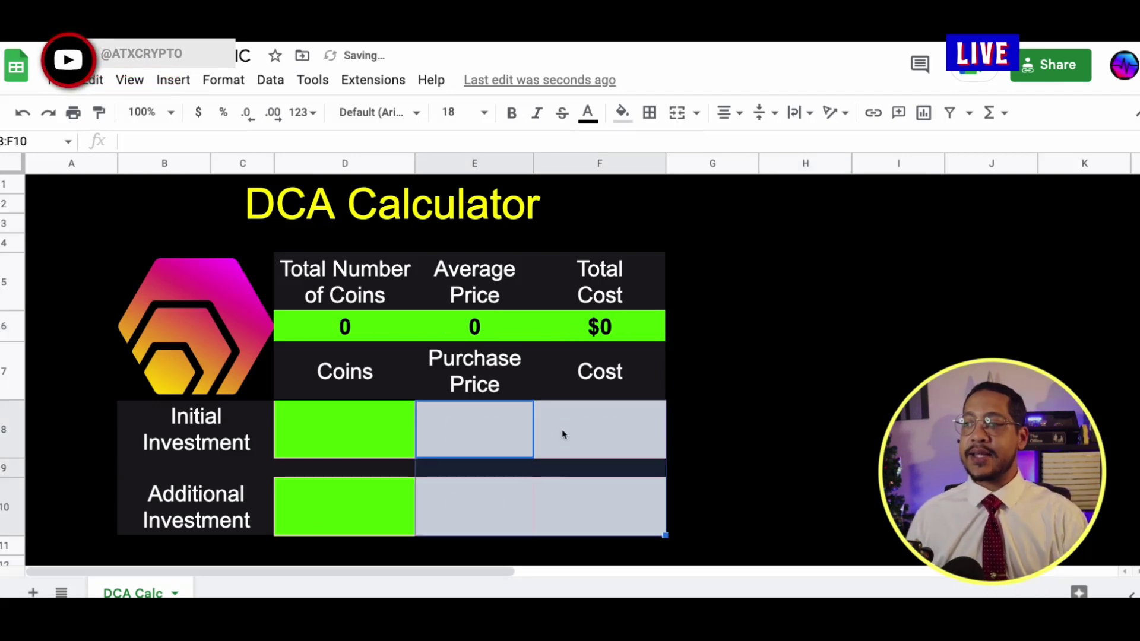
left_click(572, 432)
type("1,000")
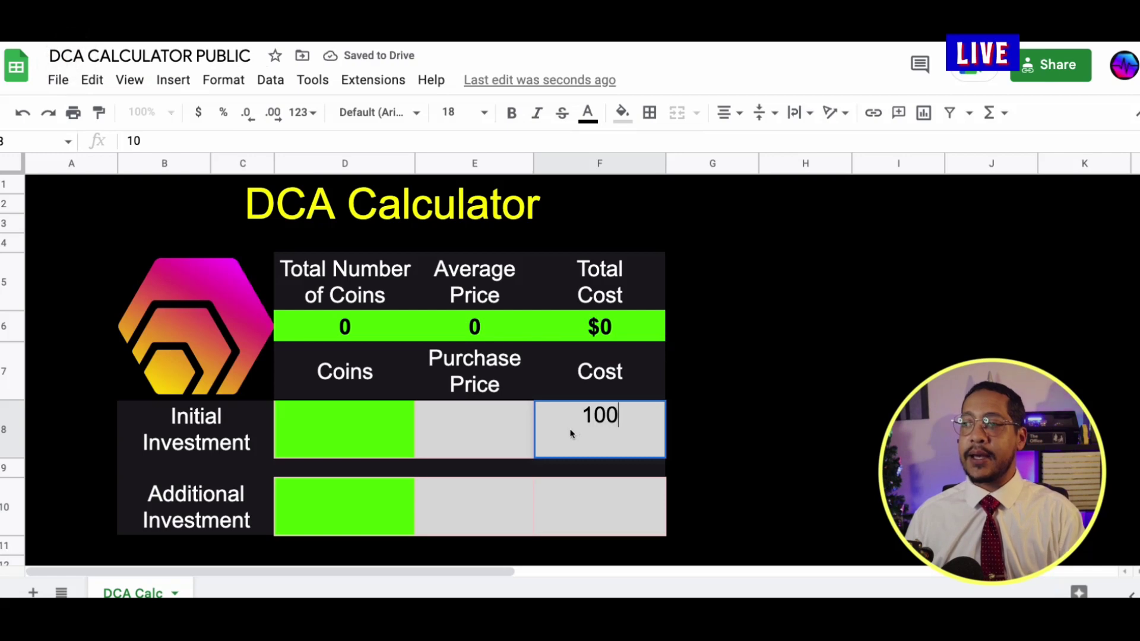
left_click(498, 431)
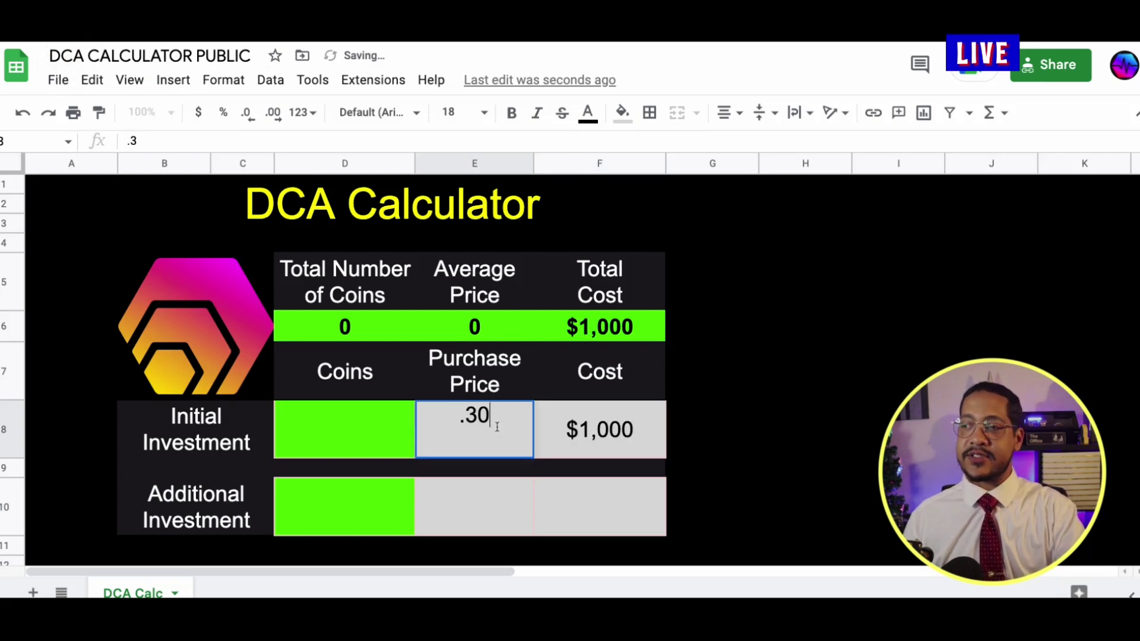
left_click(728, 425)
Step: Set the additional investment to a $1,000 cost at a $0.03 purchase price
left_click(546, 481)
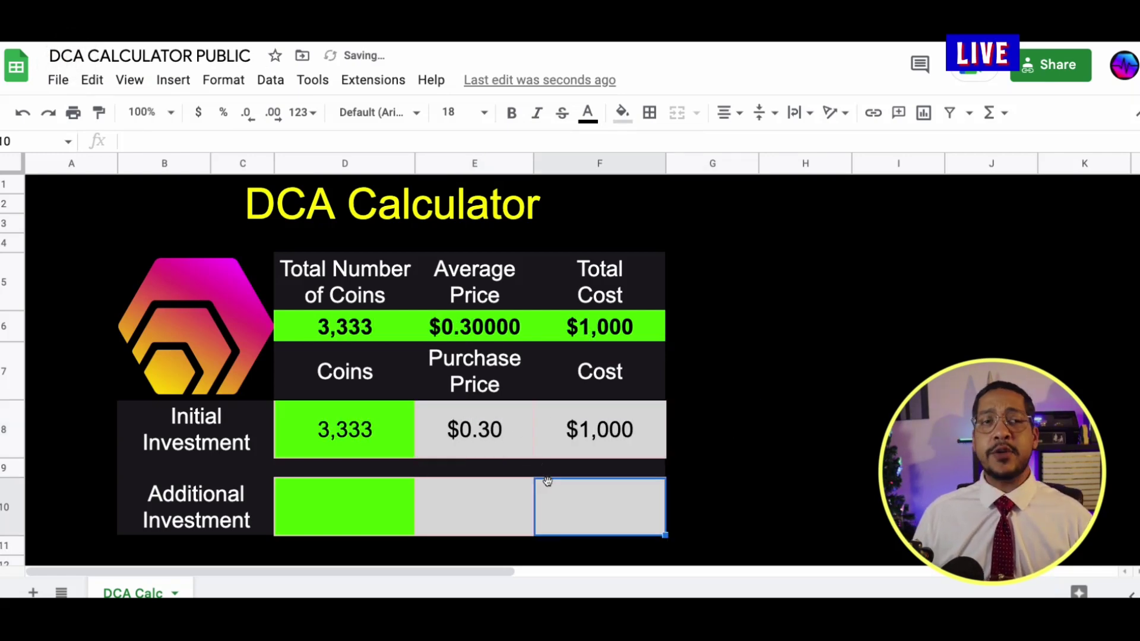
type("1")
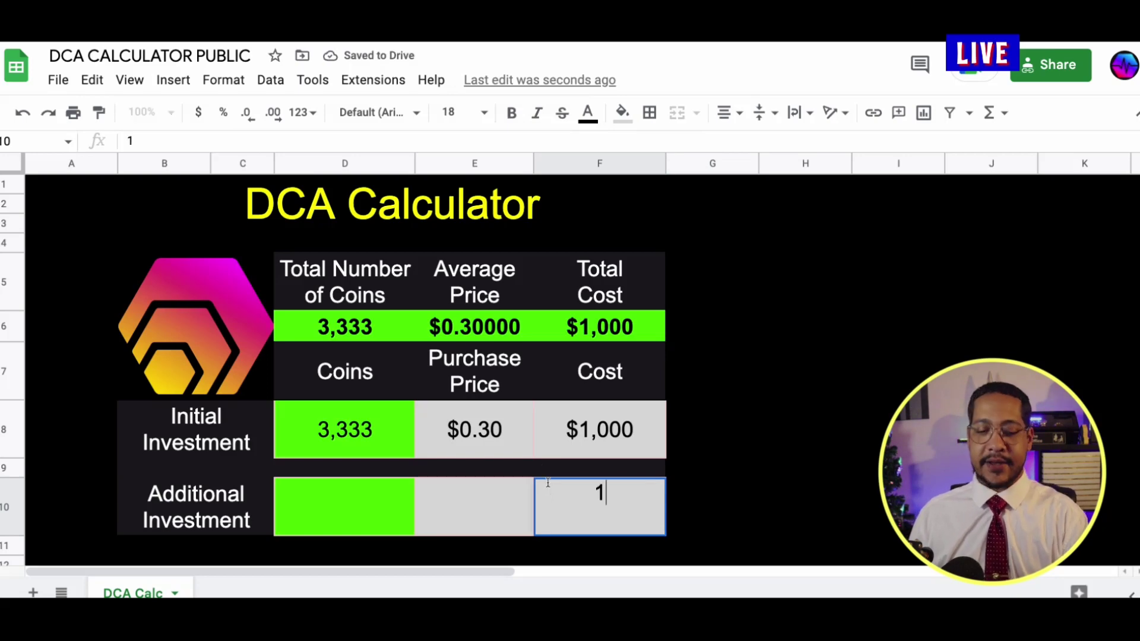
type(",000")
left_click(483, 490)
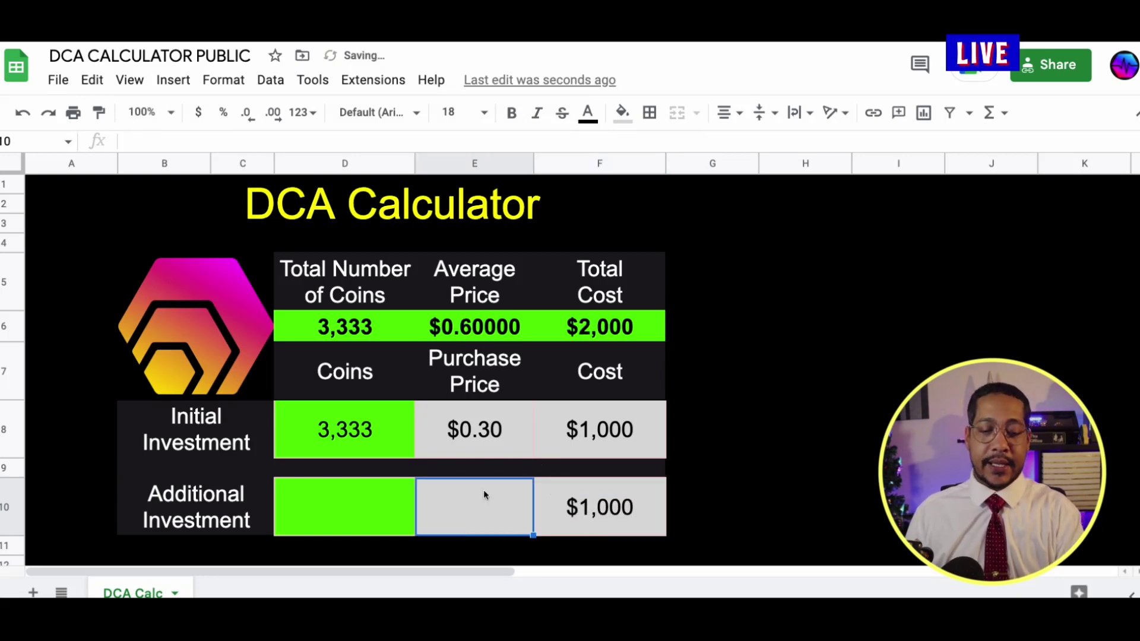
type(".03")
key("Return")
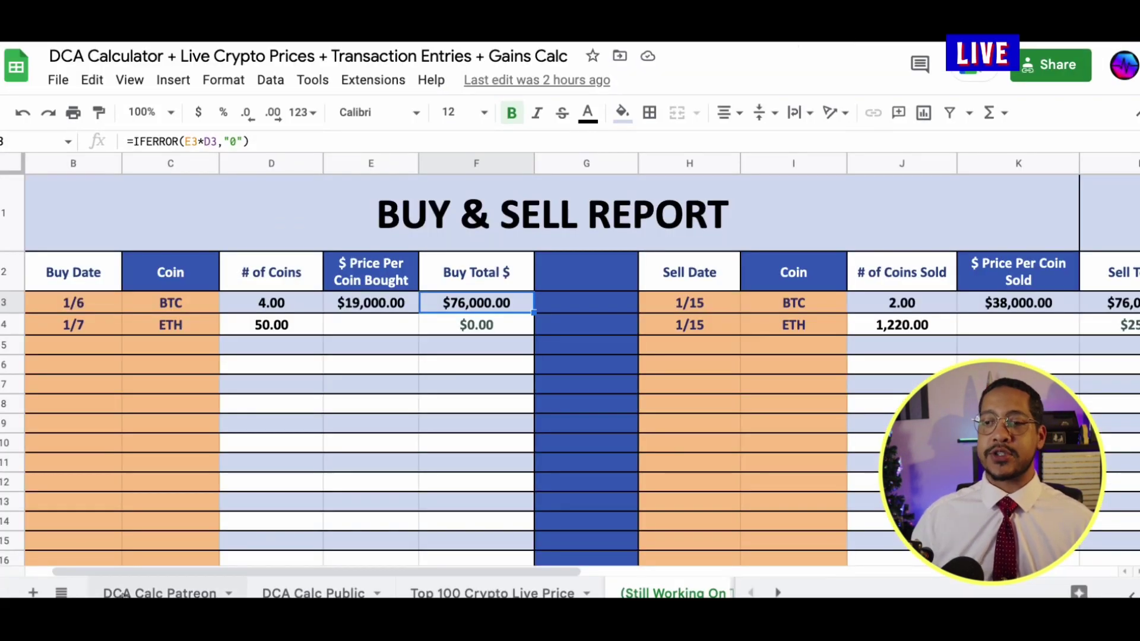
Step: Open the DCA Calc Patreon sheet and examine its row of coin calculators through to the blank coin placeholders
left_click(124, 594)
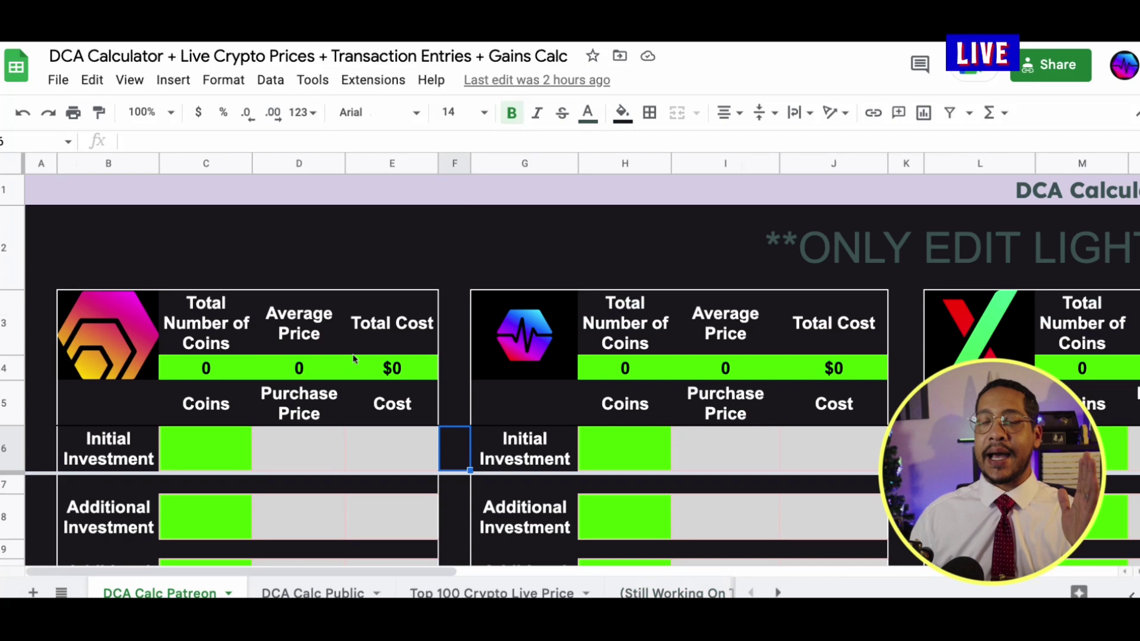
scroll(356, 361, "down", 1)
scroll(358, 363, "up", 1)
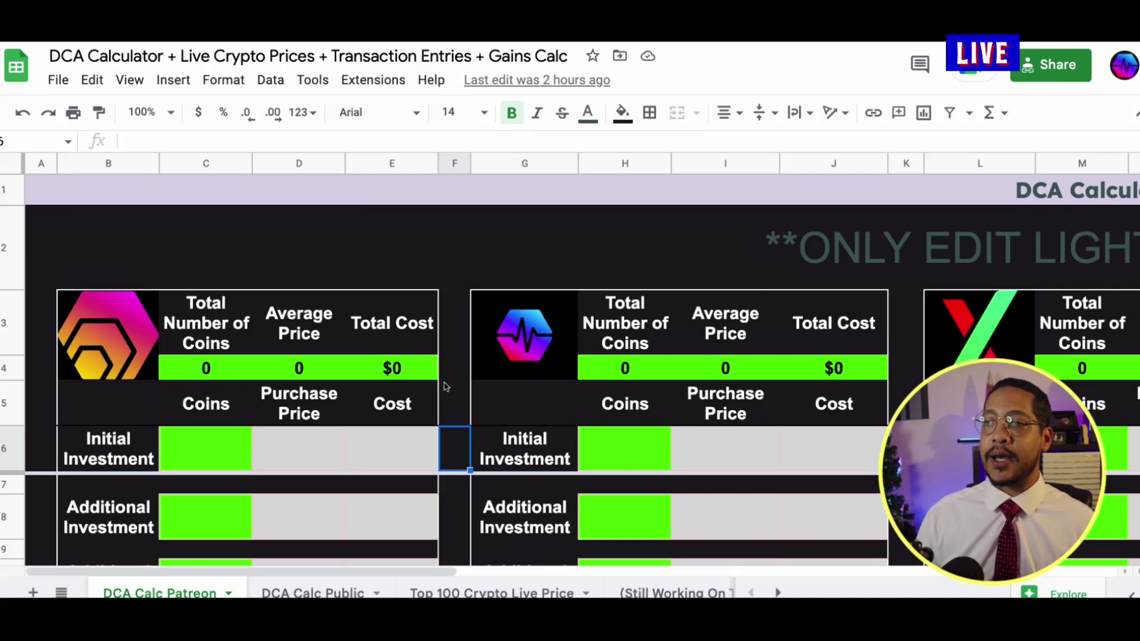
scroll(452, 386, "right", 2)
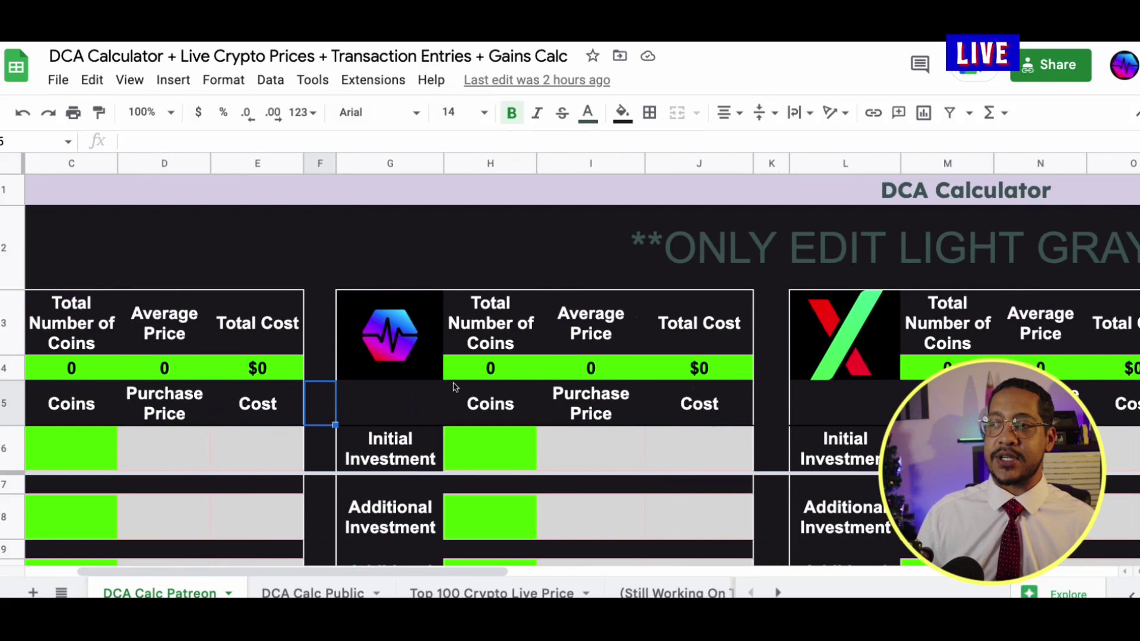
scroll(453, 386, "right", 8)
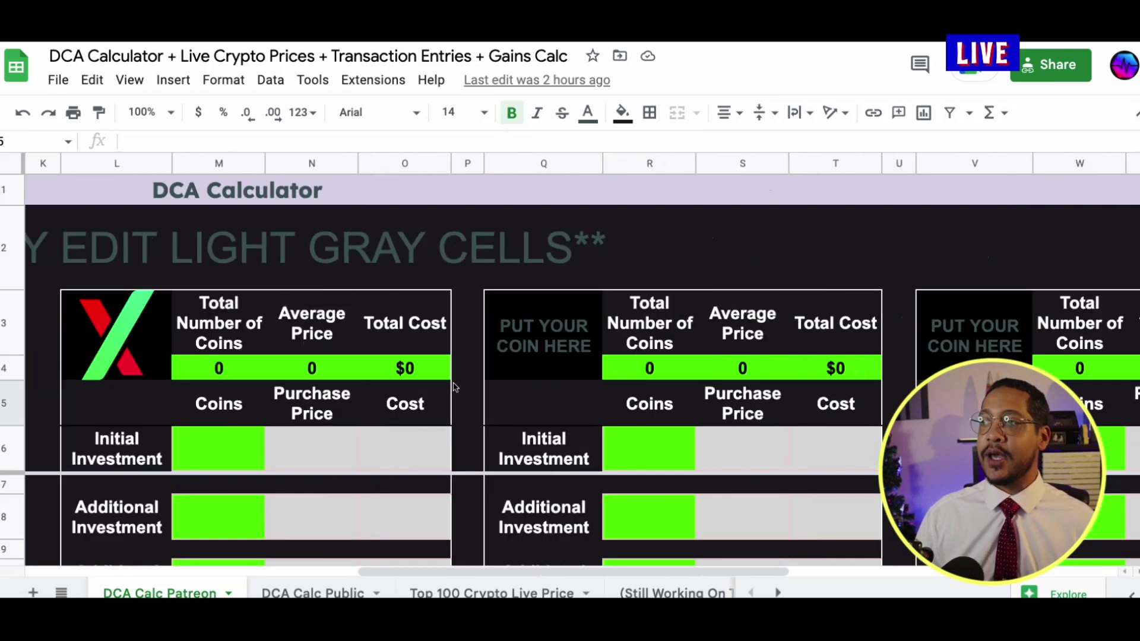
scroll(453, 386, "right", 2)
scroll(774, 329, "right", 1)
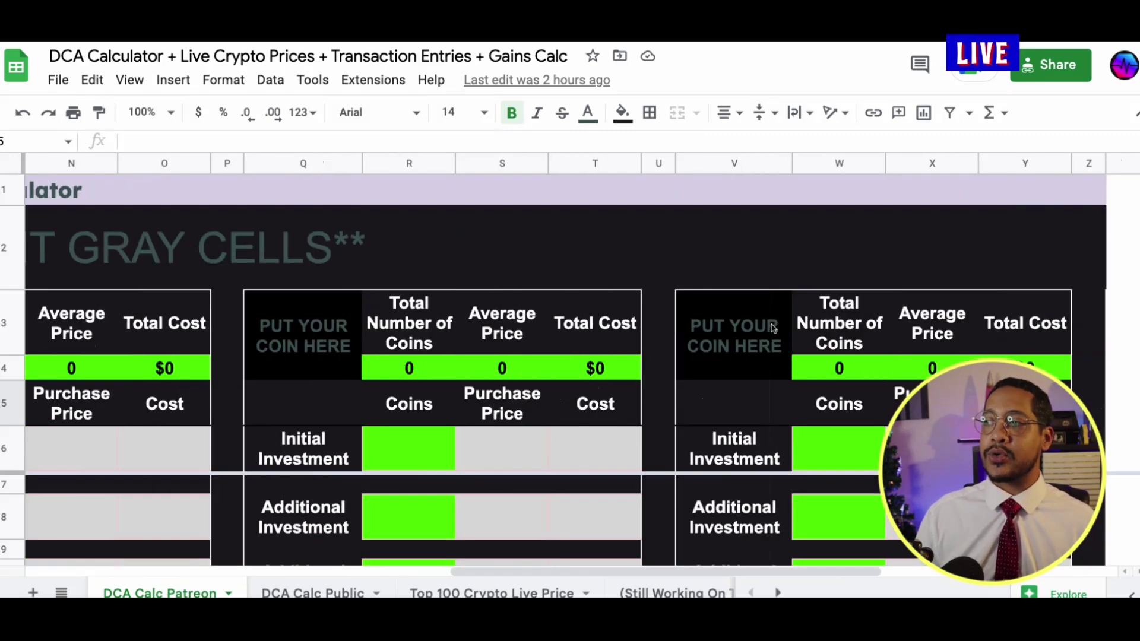
Step: Set the HEX calculator's initial investment to a $2,000 cost at a $0.50 purchase price
left_click_drag(478, 576, 65, 575)
left_click(379, 451)
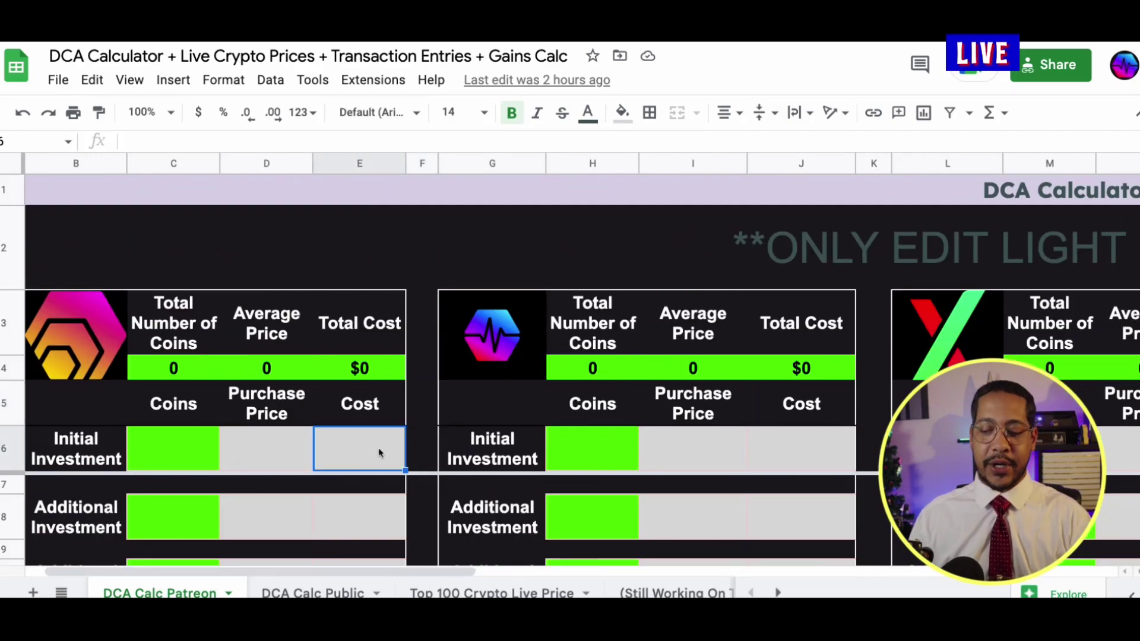
type("2")
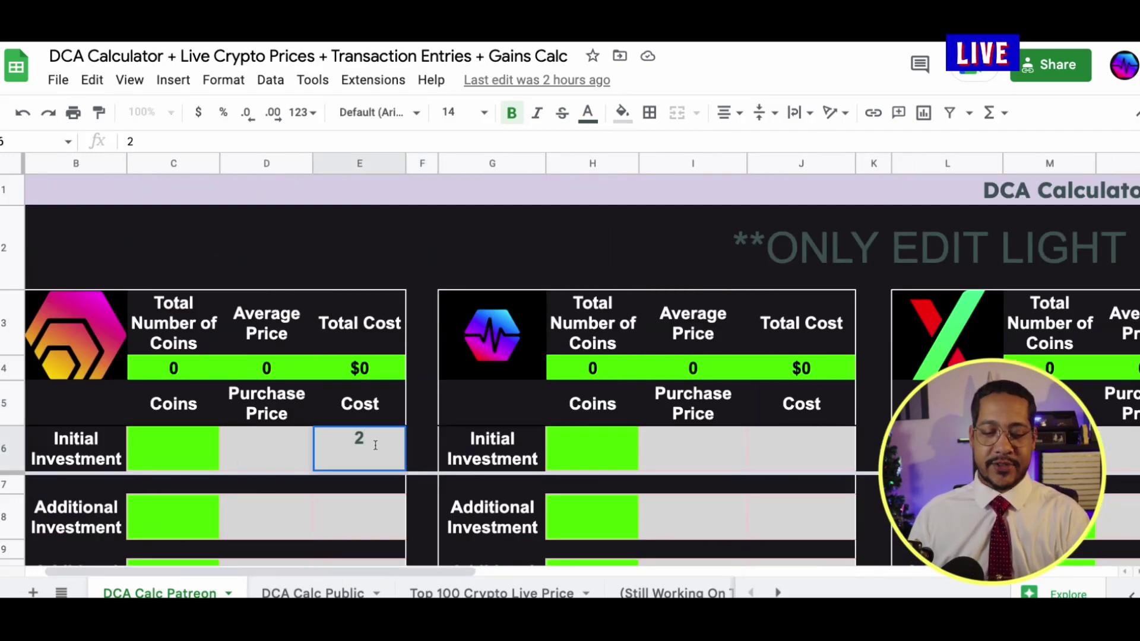
type(",000")
left_click(289, 444)
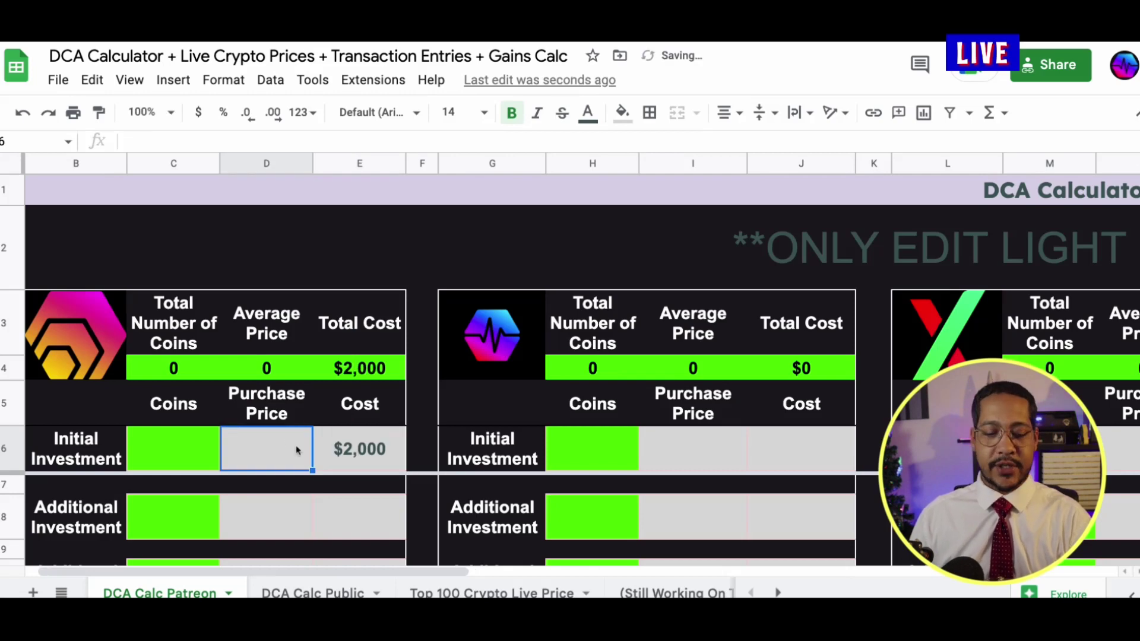
type(".5")
key("Return")
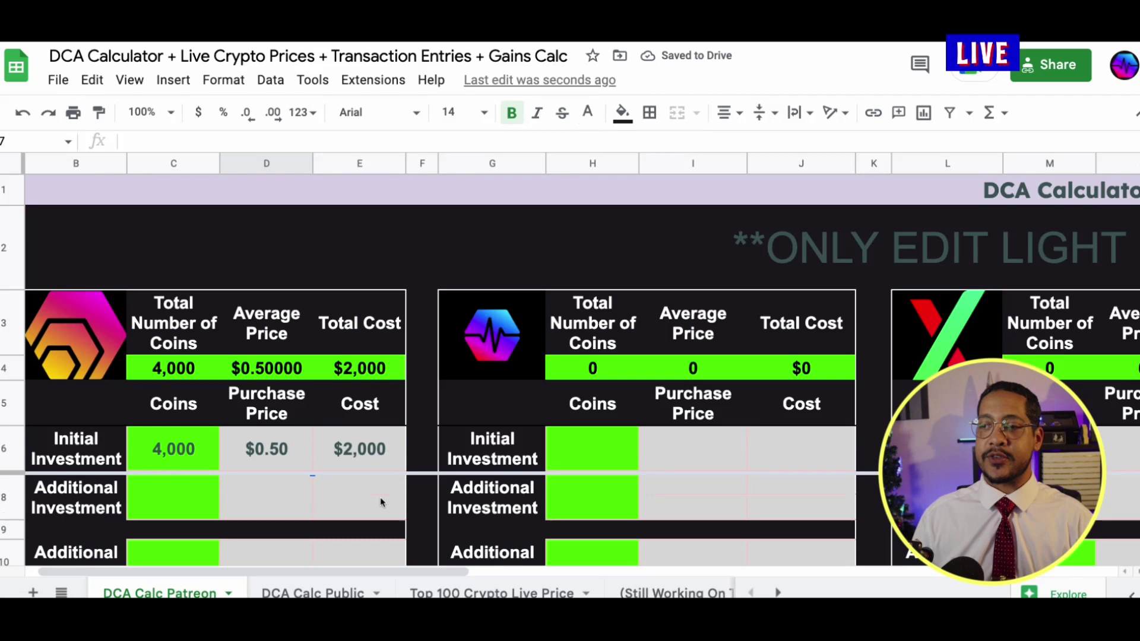
Step: Set HEX's first additional investment to a $1,000 cost at a $0.30 purchase price
left_click(371, 514)
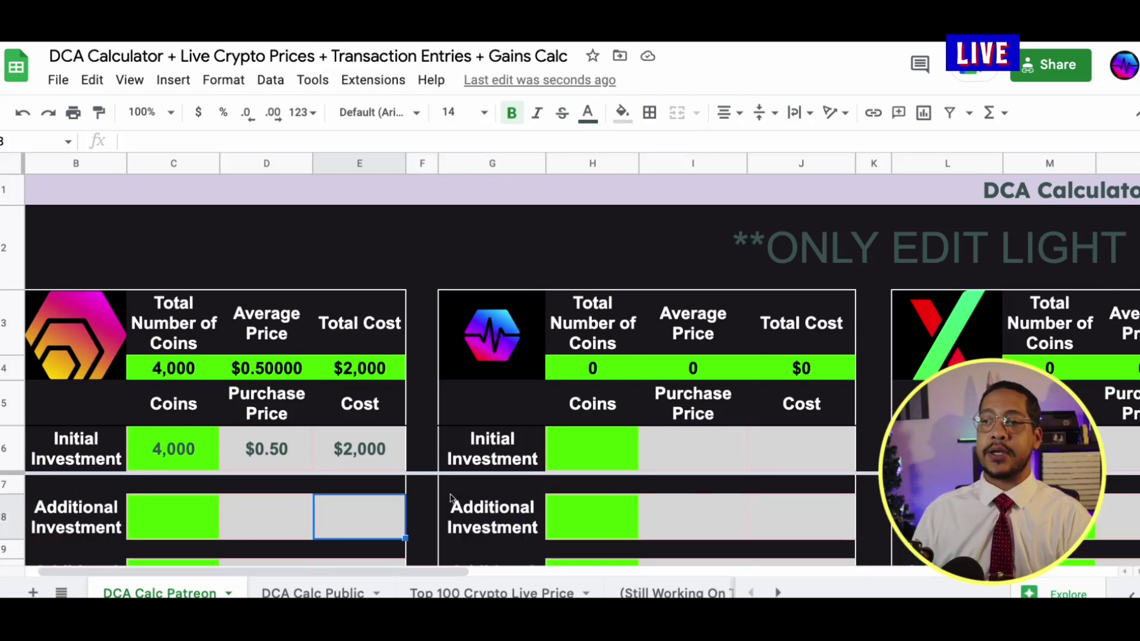
type("1000")
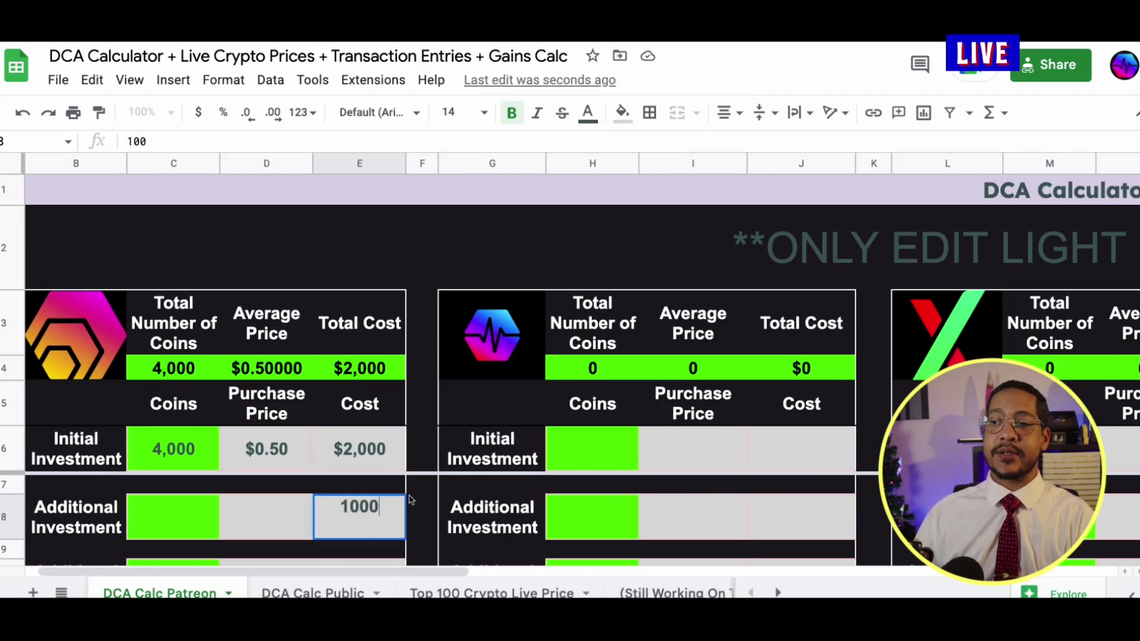
left_click(267, 522)
type("0.3")
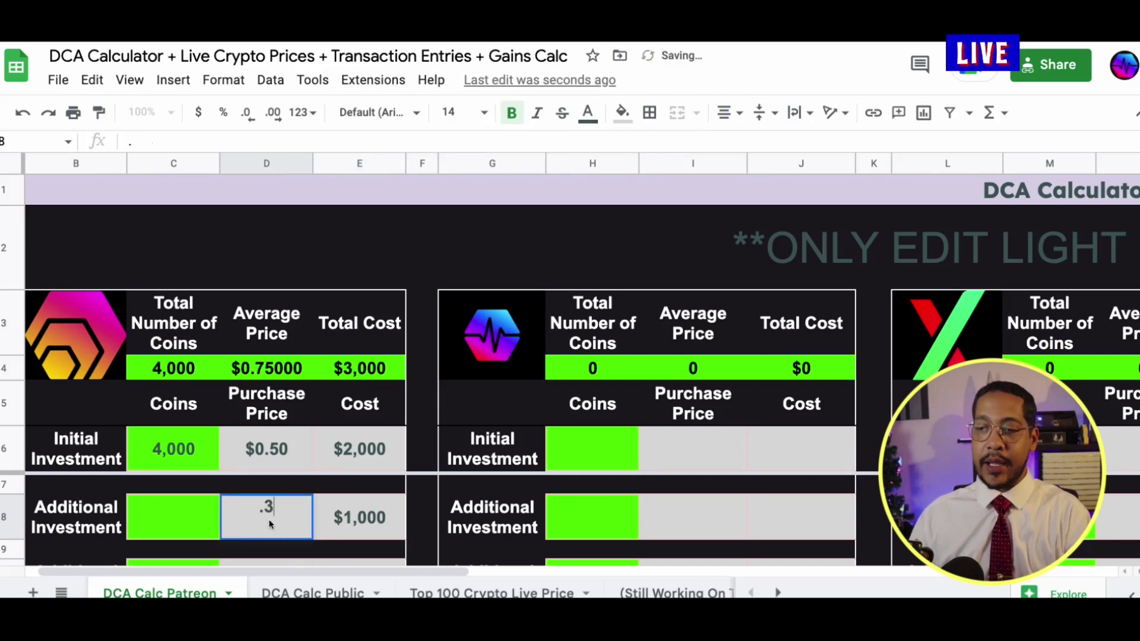
key("Return")
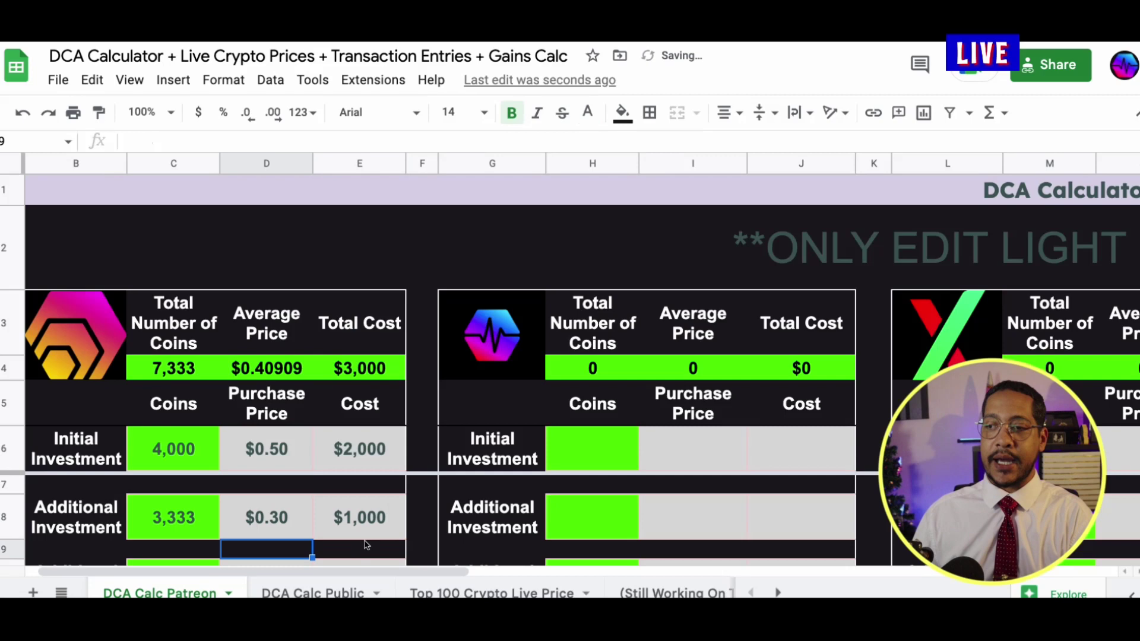
Step: Set HEX's second additional investment, in row 10, to a $1,000 cost at a $0.03 purchase price
left_click(360, 554)
type("0")
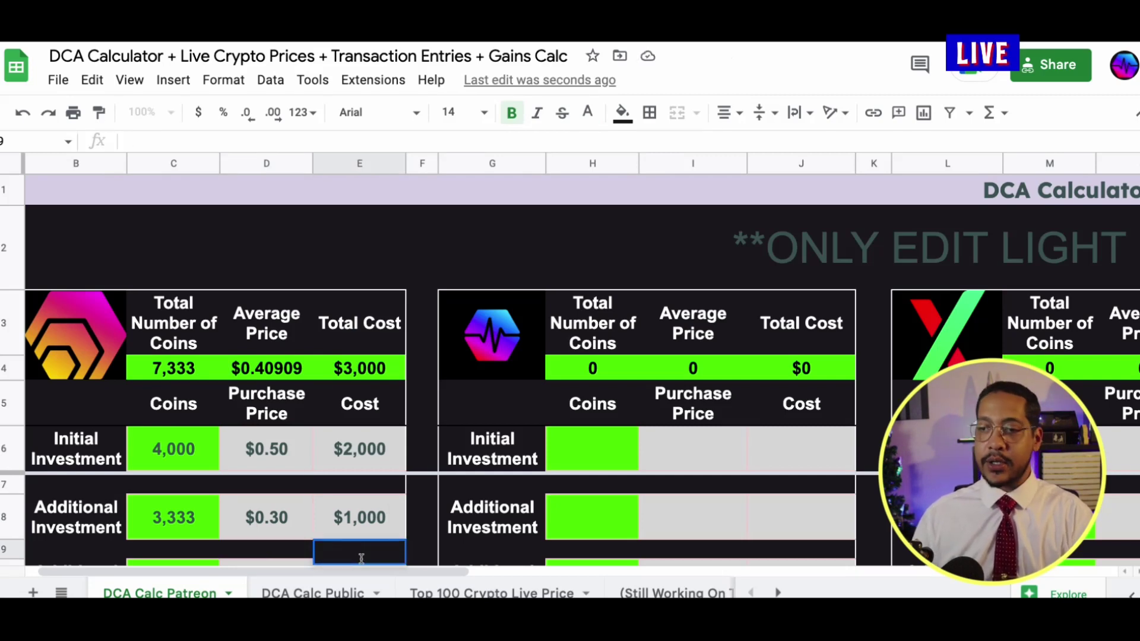
key("Return")
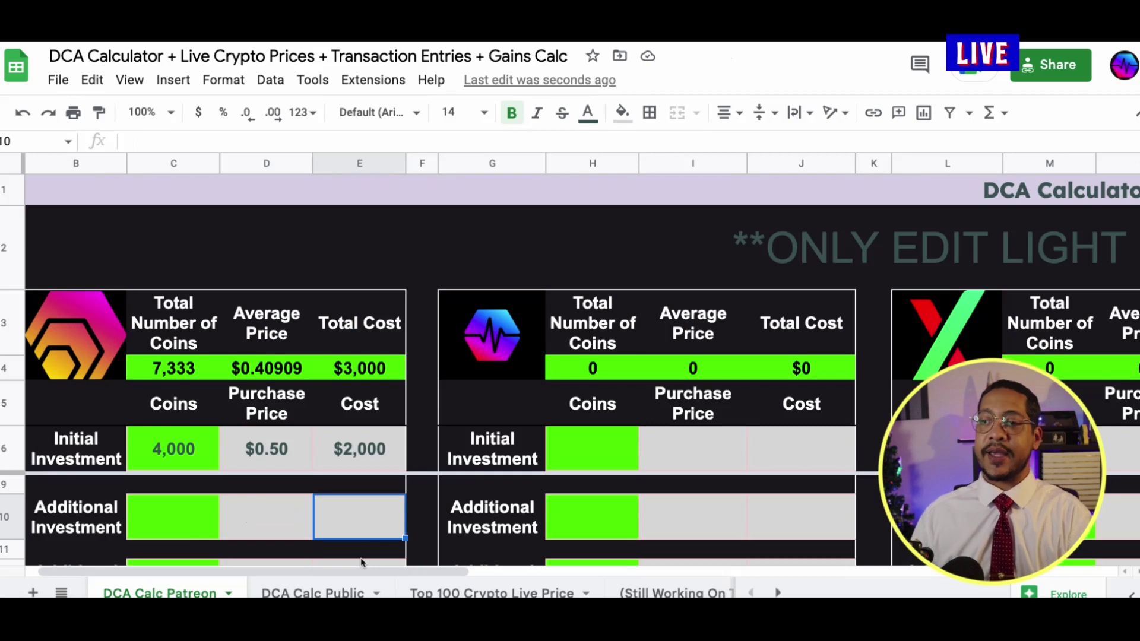
type("1000")
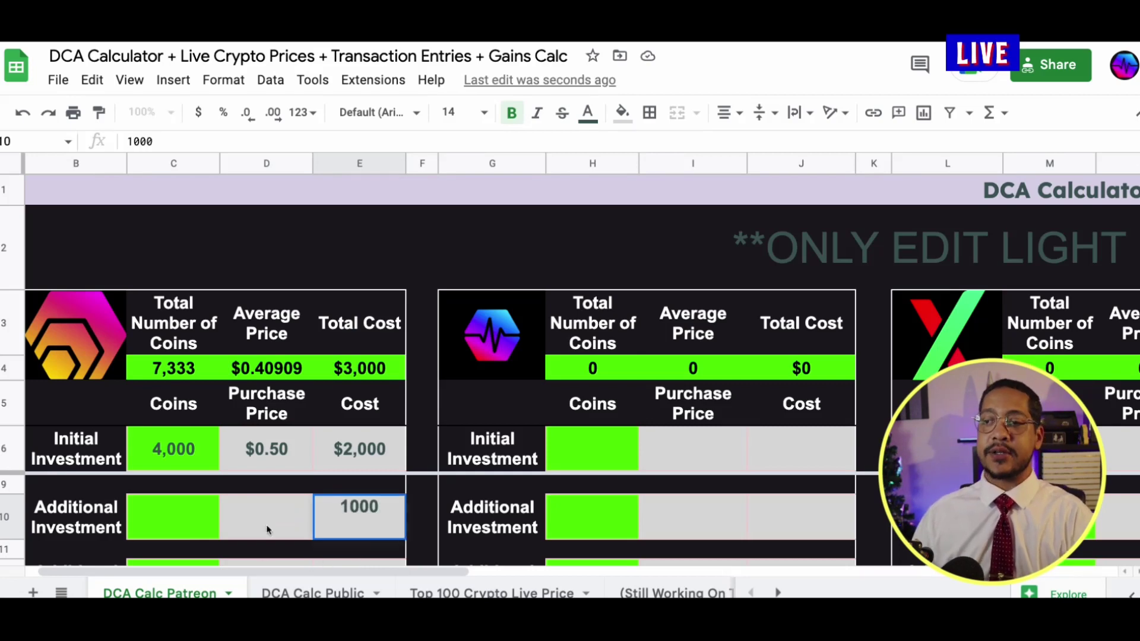
left_click(266, 529)
type(".0")
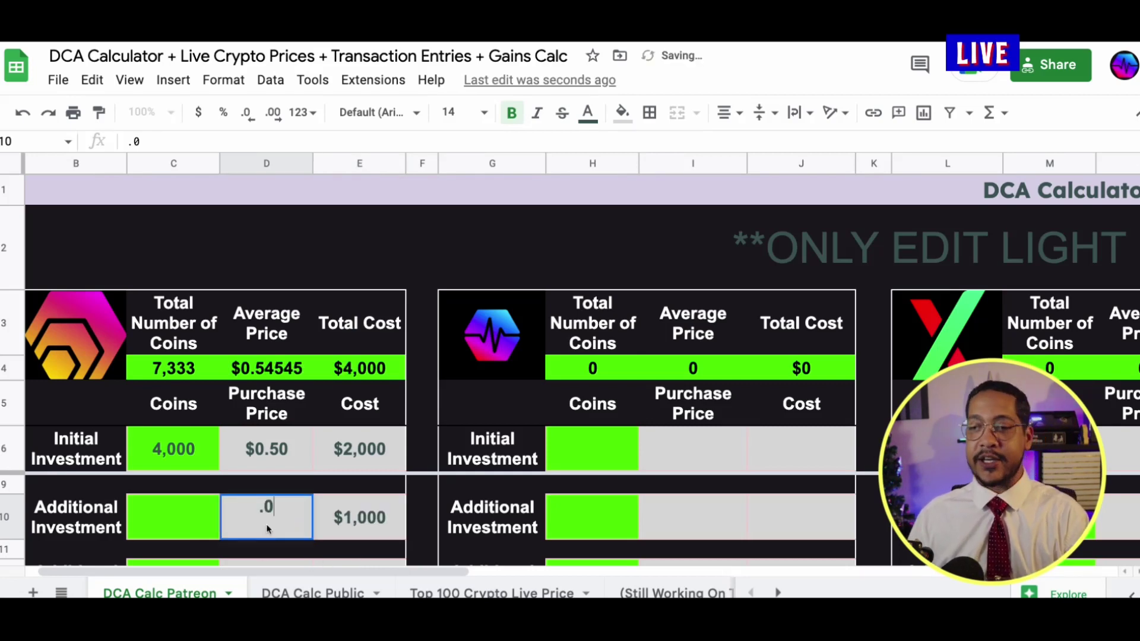
type("3")
key("Return")
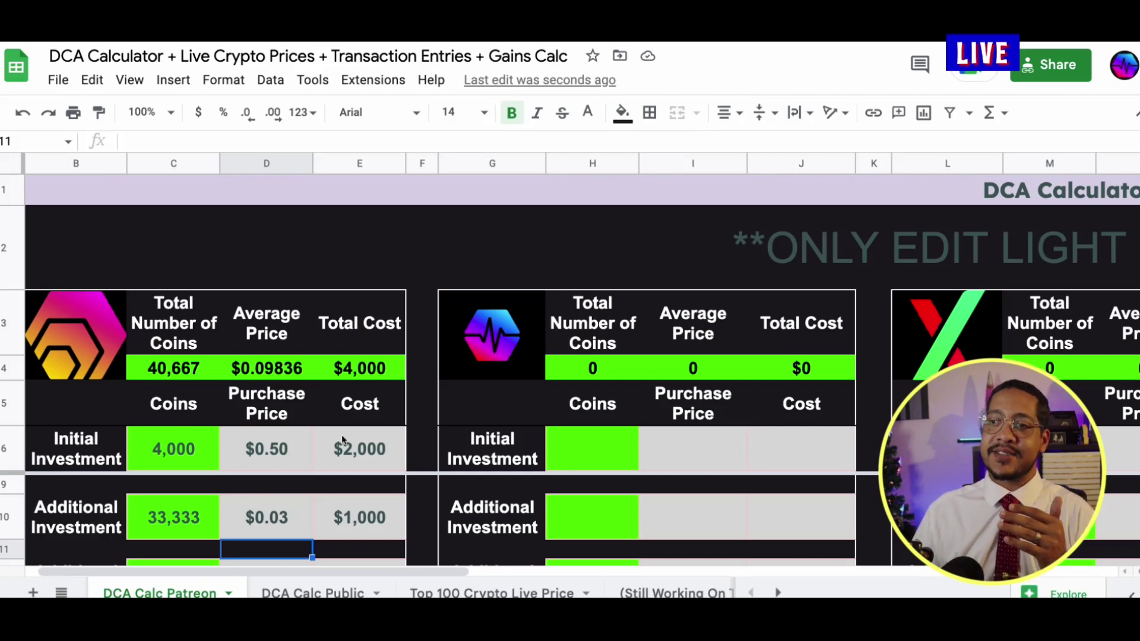
Step: Open the Top 100 Crypto Live Price sheet and view its list of coins, ticker symbols and current prices
left_click(696, 450)
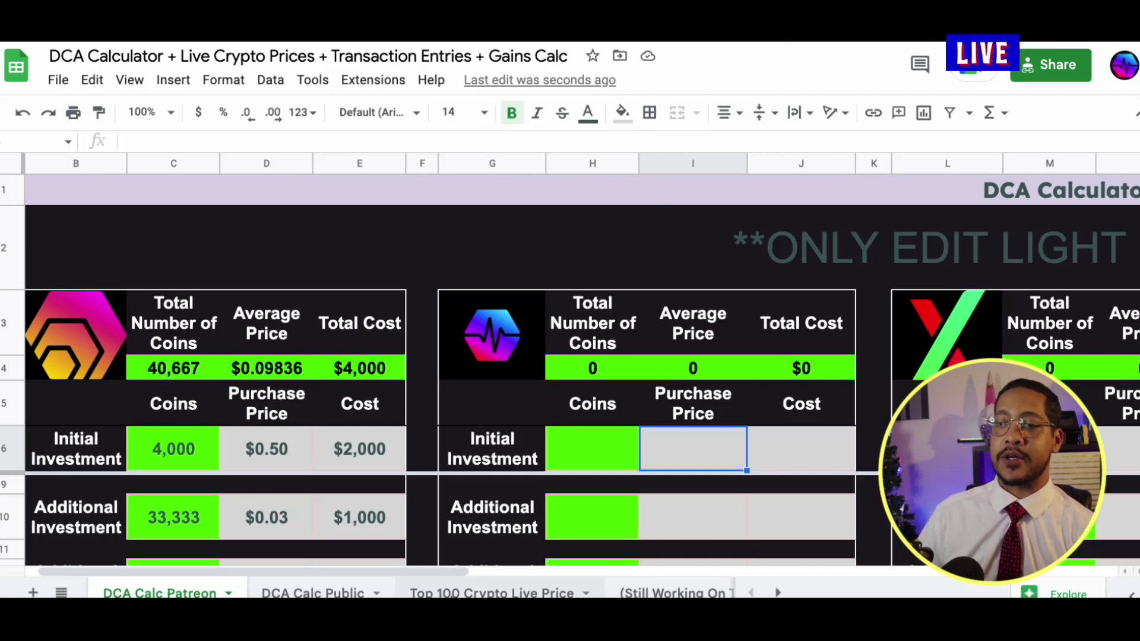
left_click(447, 588)
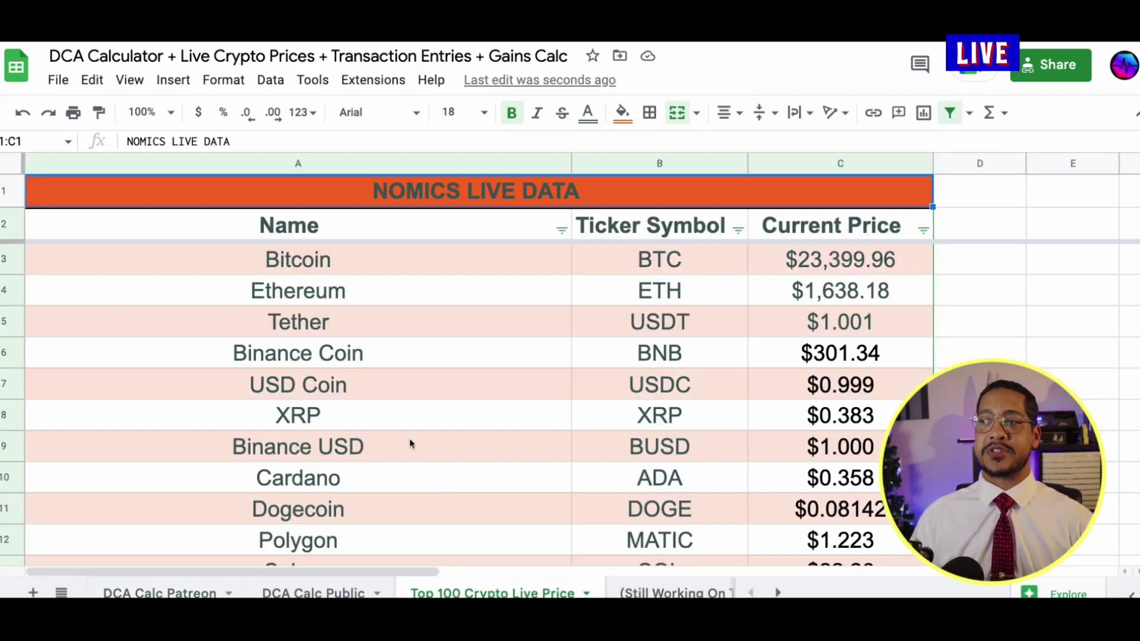
scroll(497, 433, "down", 1)
scroll(498, 433, "up", 1)
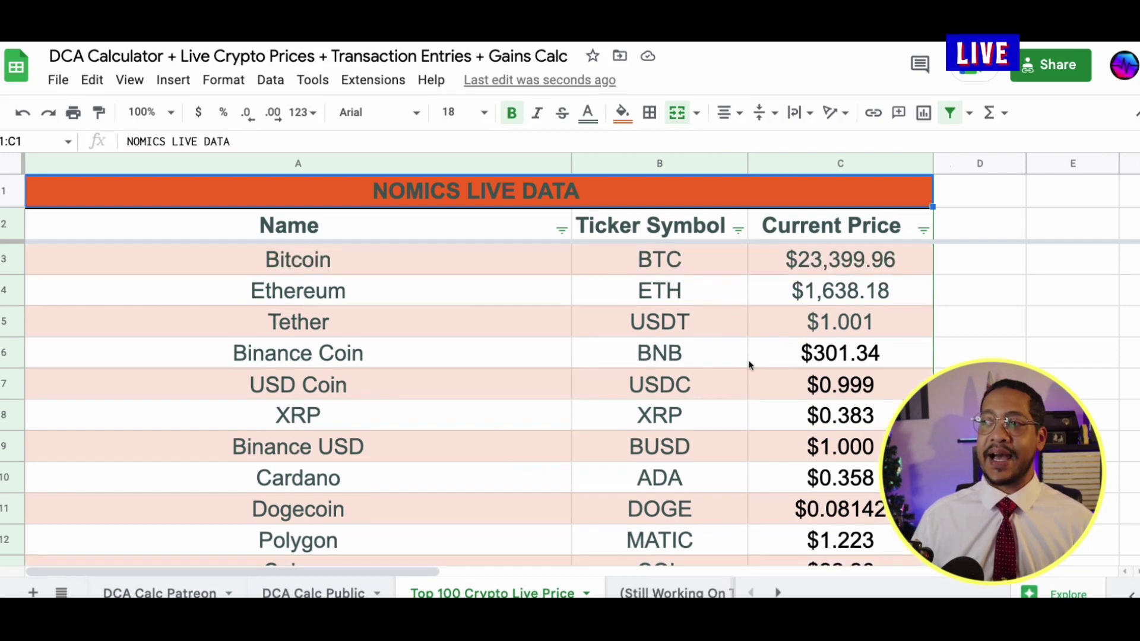
scroll(670, 594, "down", 2)
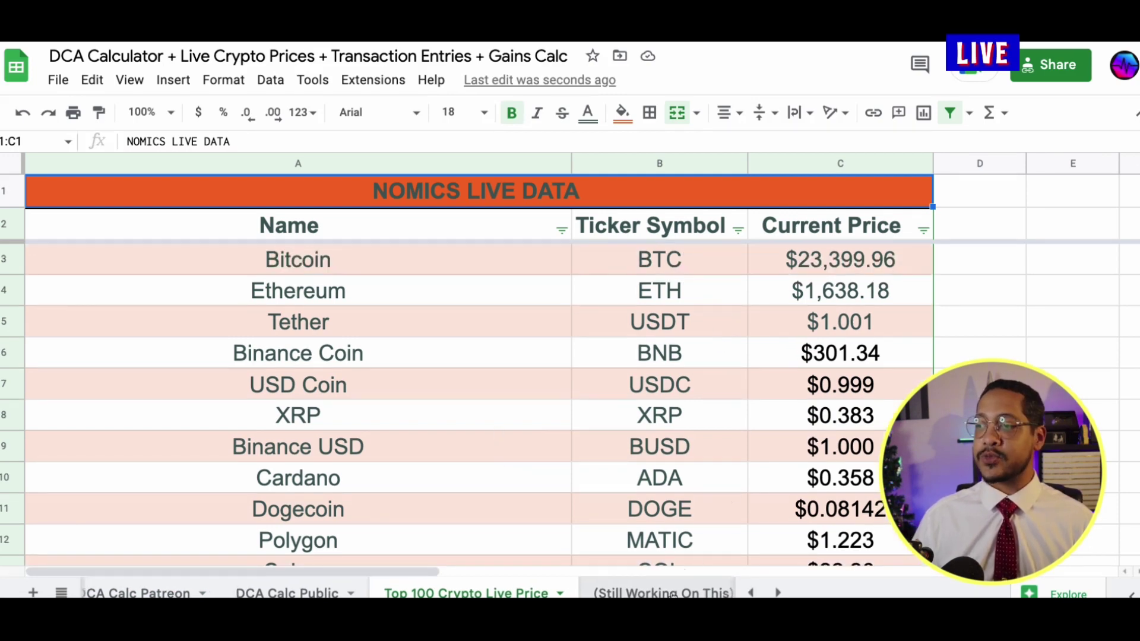
Step: View the Transaction Entry sheet's buy and sell report, and the multiplier table on the Gains Calculator sheet
left_click(669, 594)
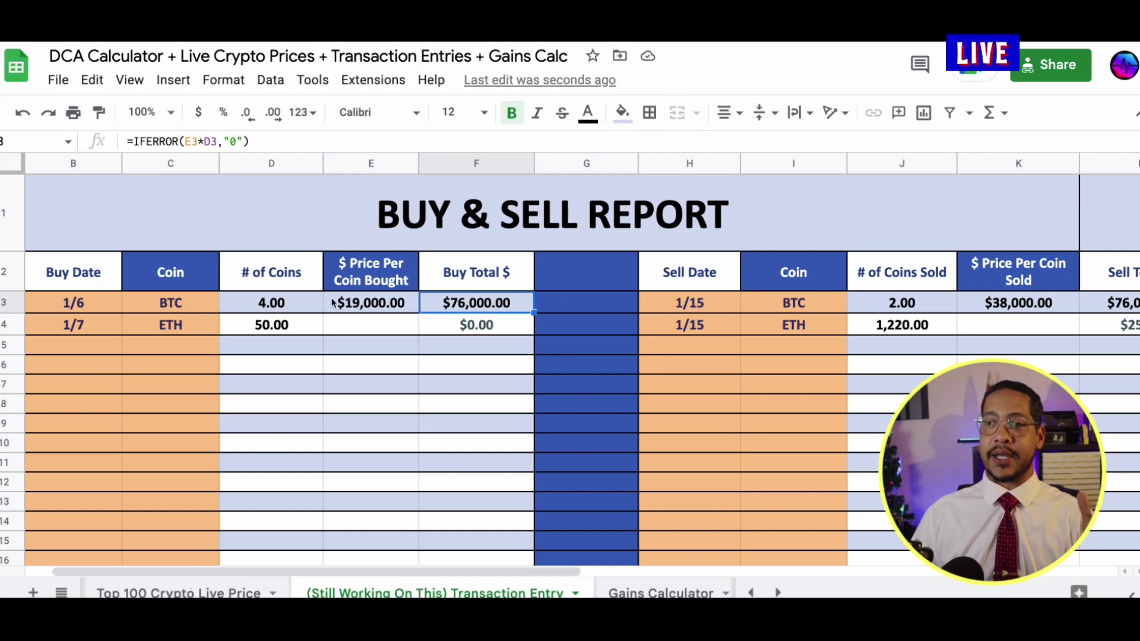
left_click(630, 592)
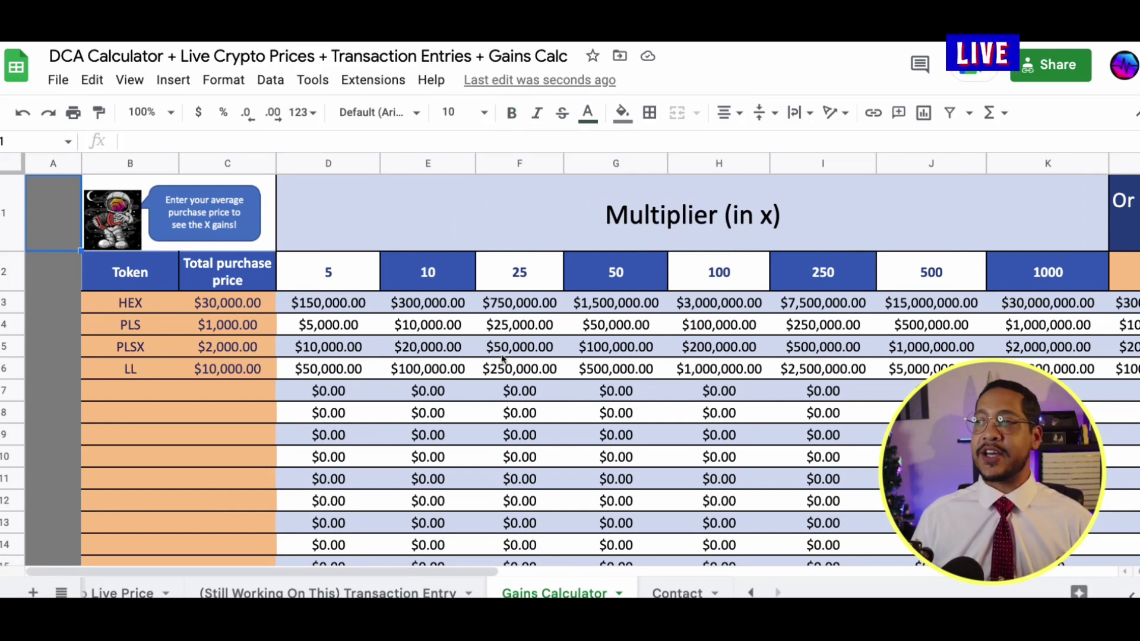
scroll(504, 361, "right", 1)
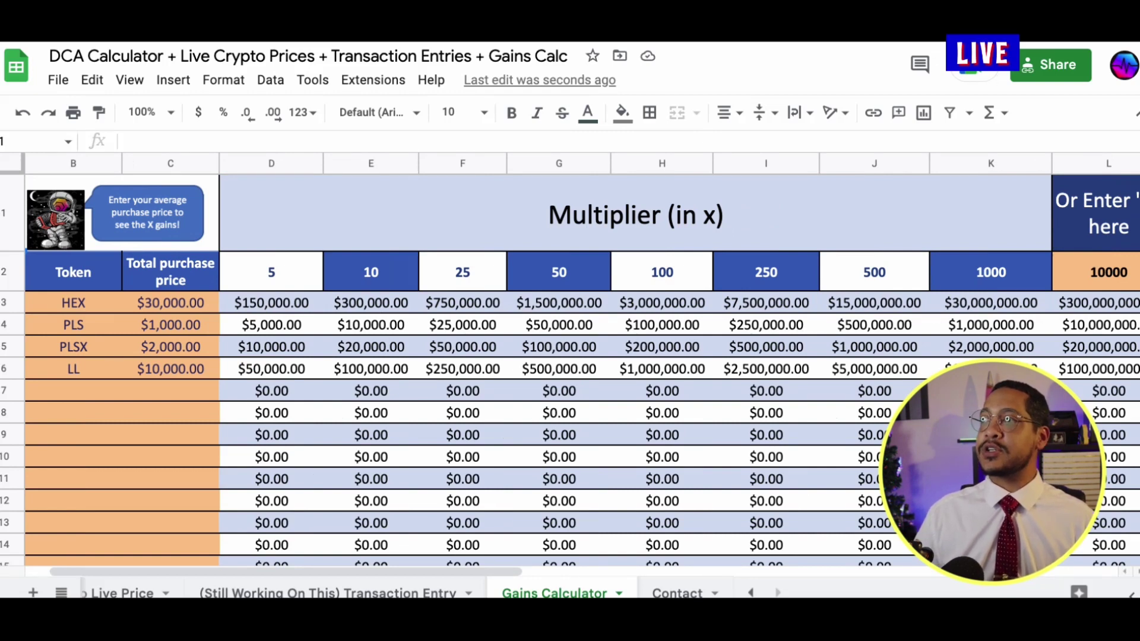
Step: Switch to the Profit Taking Calculator workbook and view the HEX Profit Calculator on its HEXCalc sheet
key("ctrl+Tab")
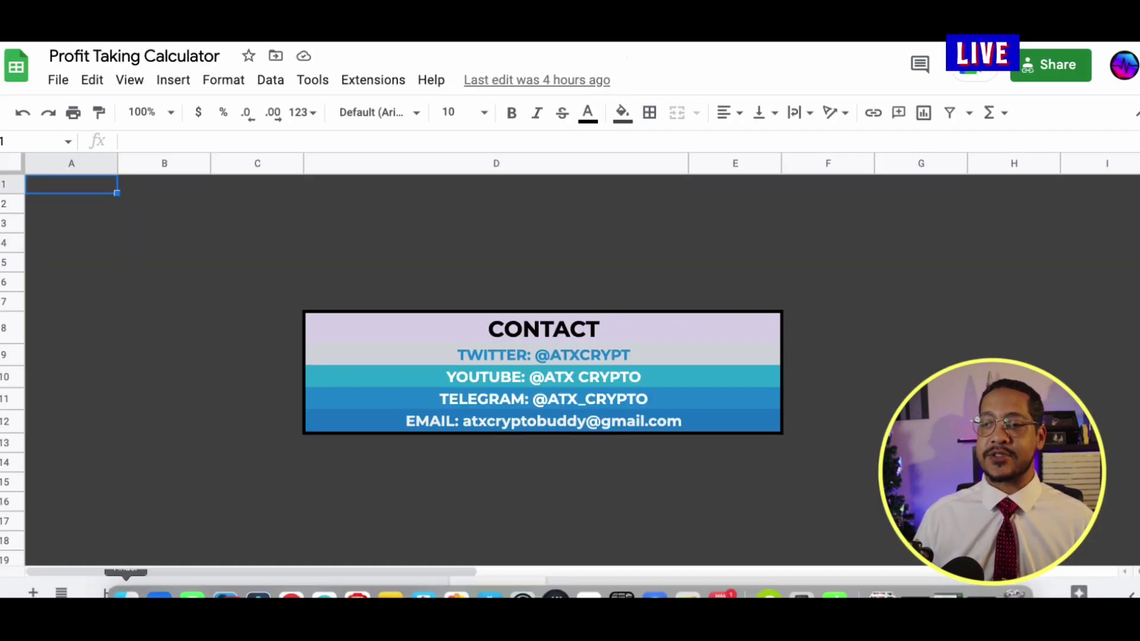
left_click(153, 502)
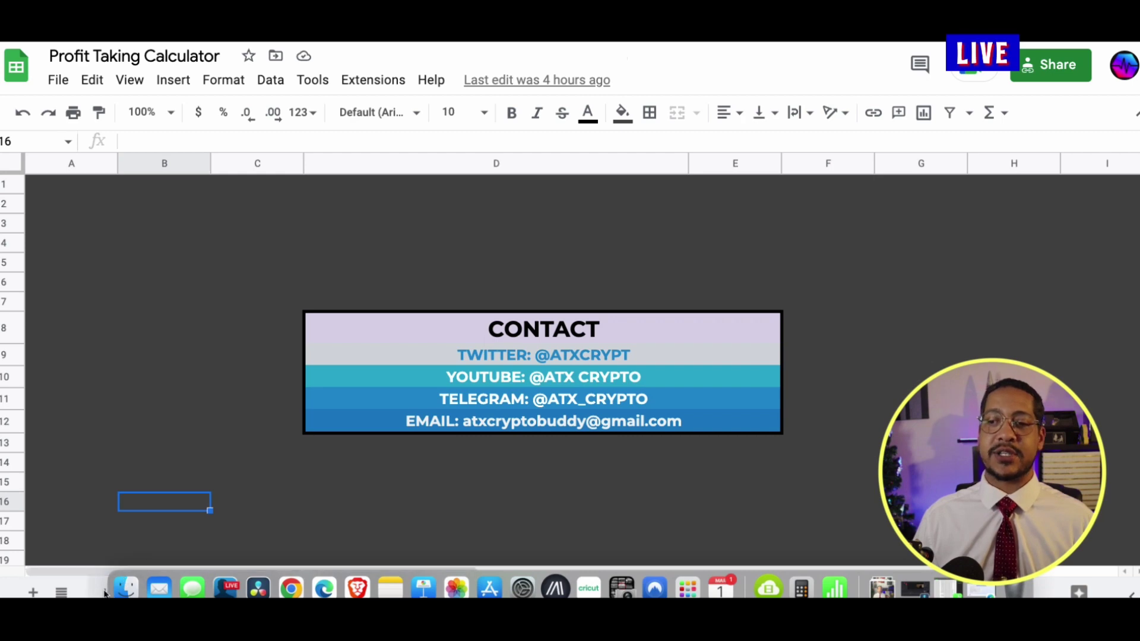
left_click(105, 593)
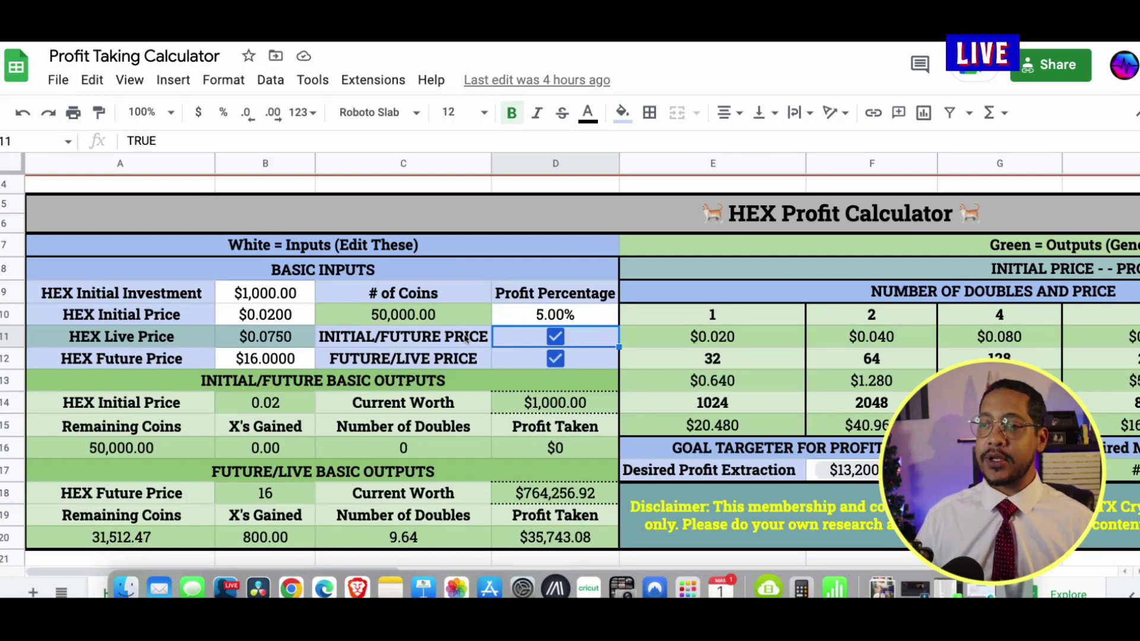
scroll(466, 341, "down", 1)
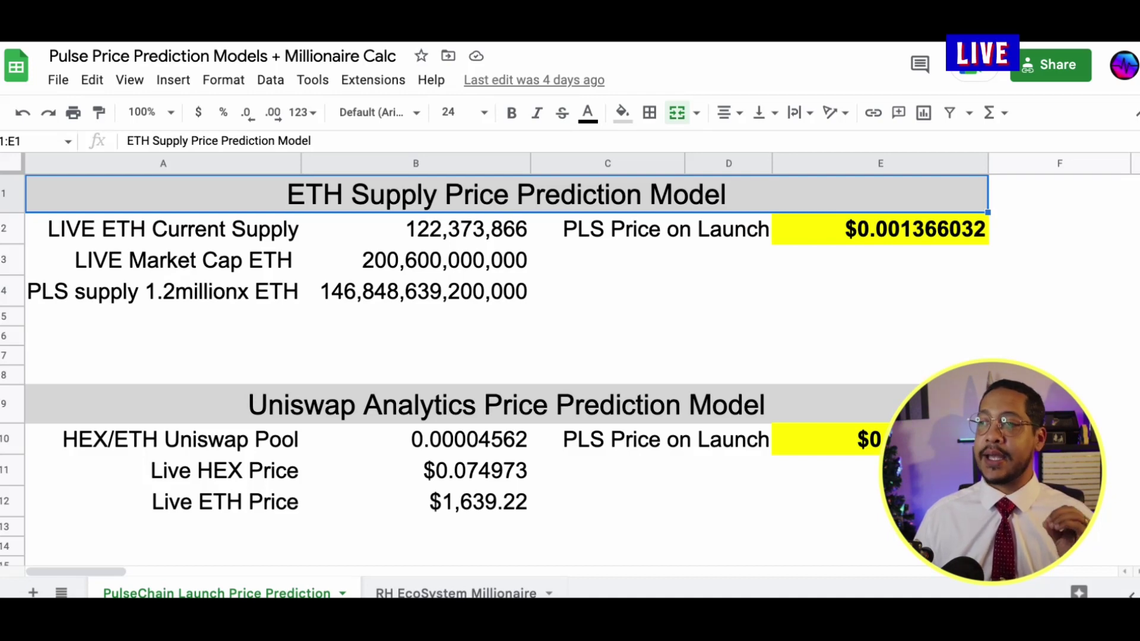
Step: Review the ETH Supply and Uniswap Analytics price prediction models, and view the RH EcoSystem Millionaire sheet
left_click(486, 334)
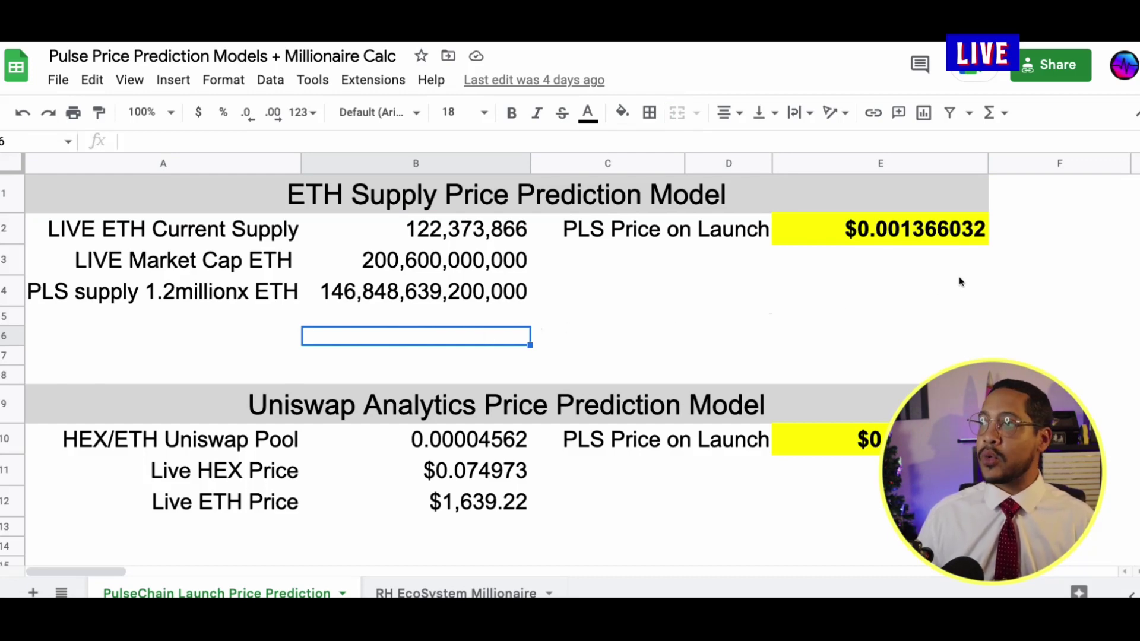
scroll(492, 356, "down", 3)
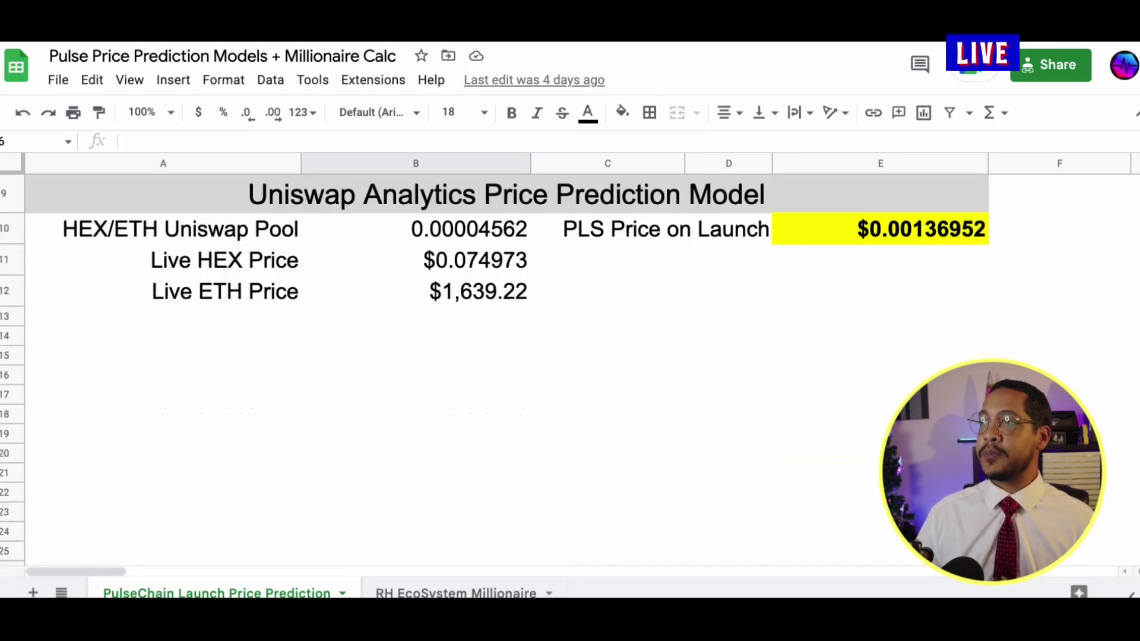
scroll(493, 357, "up", 3)
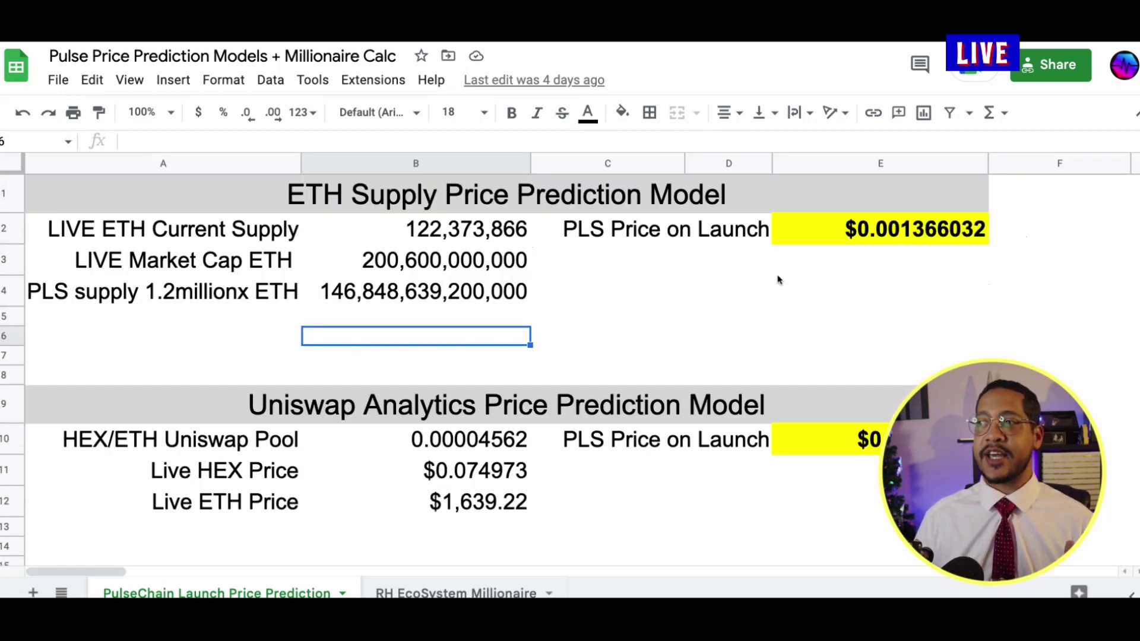
left_click(436, 589)
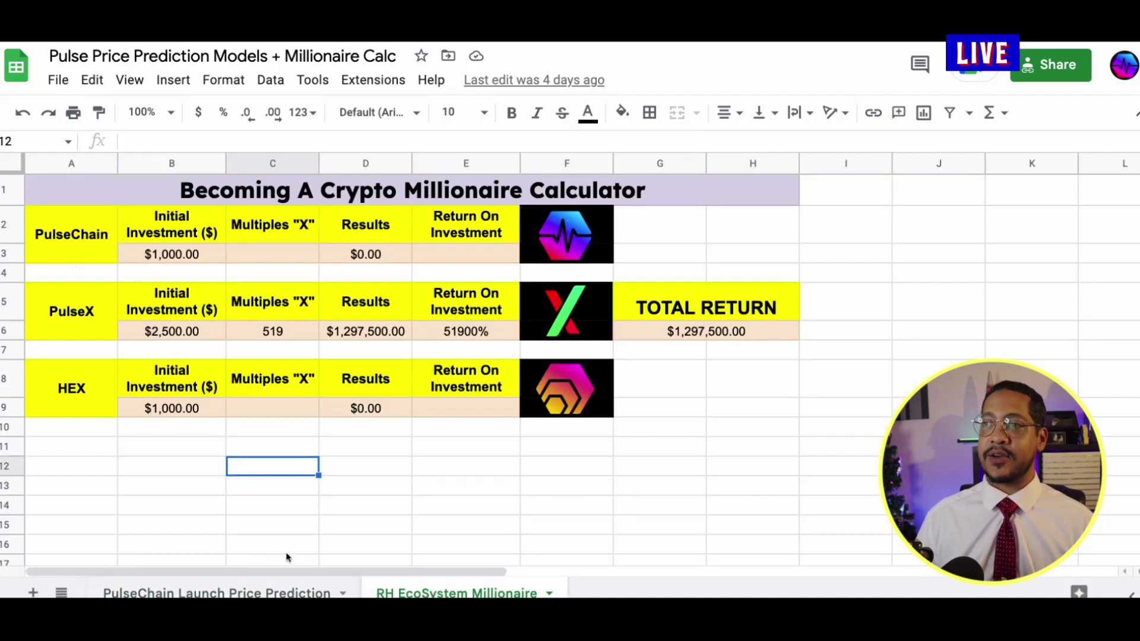
Step: Return to the Profit Taking Calculator workbook and view the strategies on its Profits Planner sheet
left_click(198, 593)
key("ctrl+Tab")
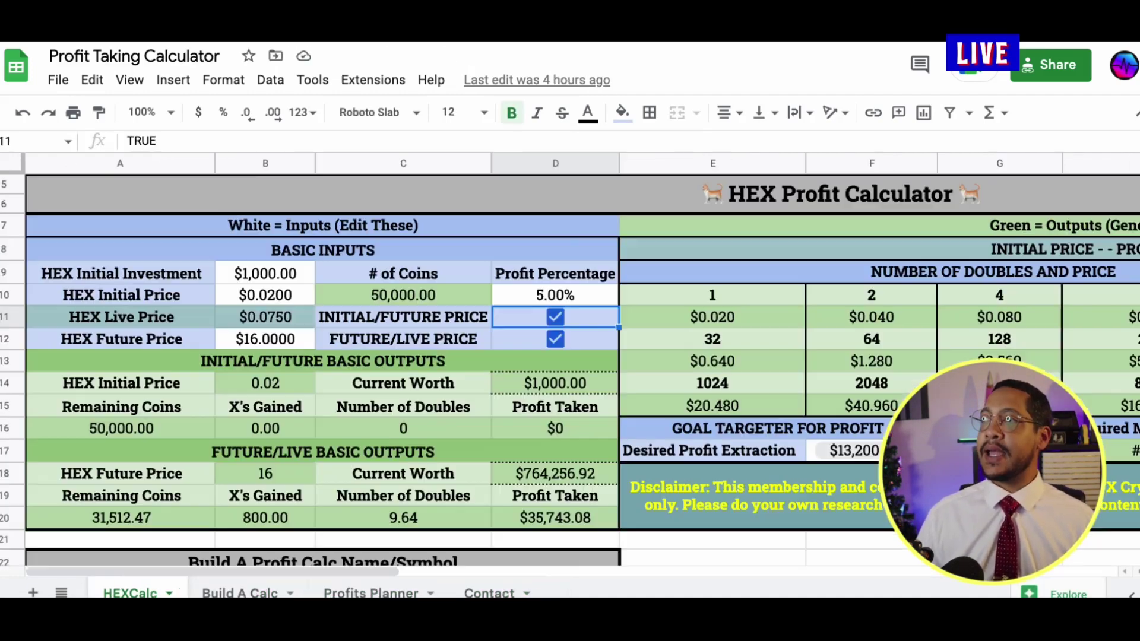
left_click(391, 592)
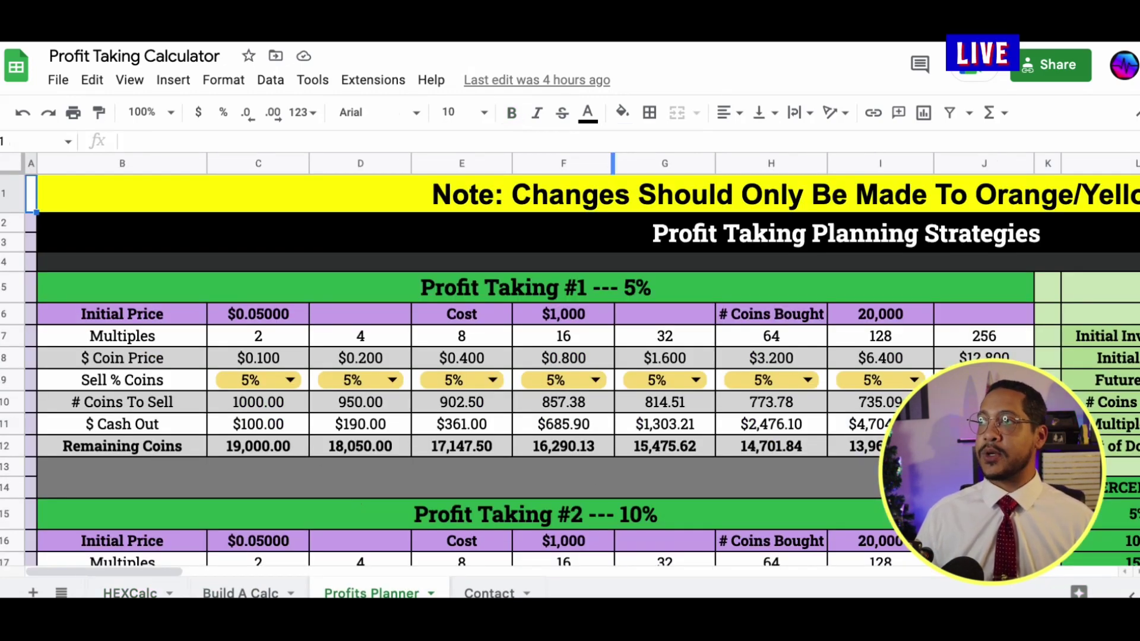
Step: Switch to the DCA CALCULATOR PUBLIC workbook and set the initial investment to a $40,000 cost at a $0.50 purchase price
key("ctrl+Tab")
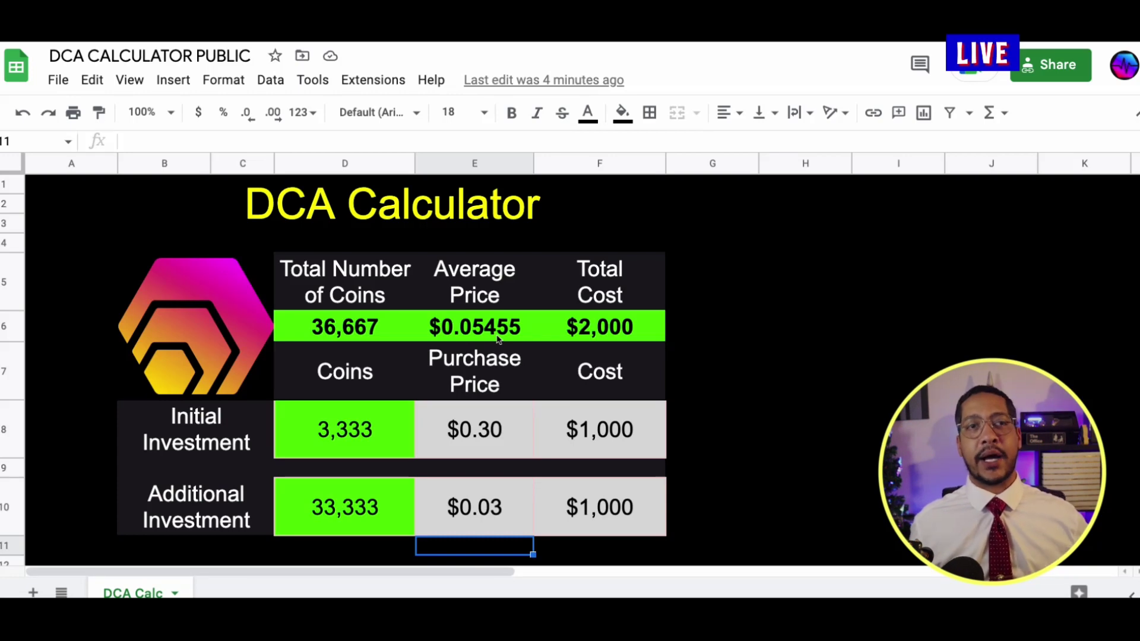
left_click(585, 410)
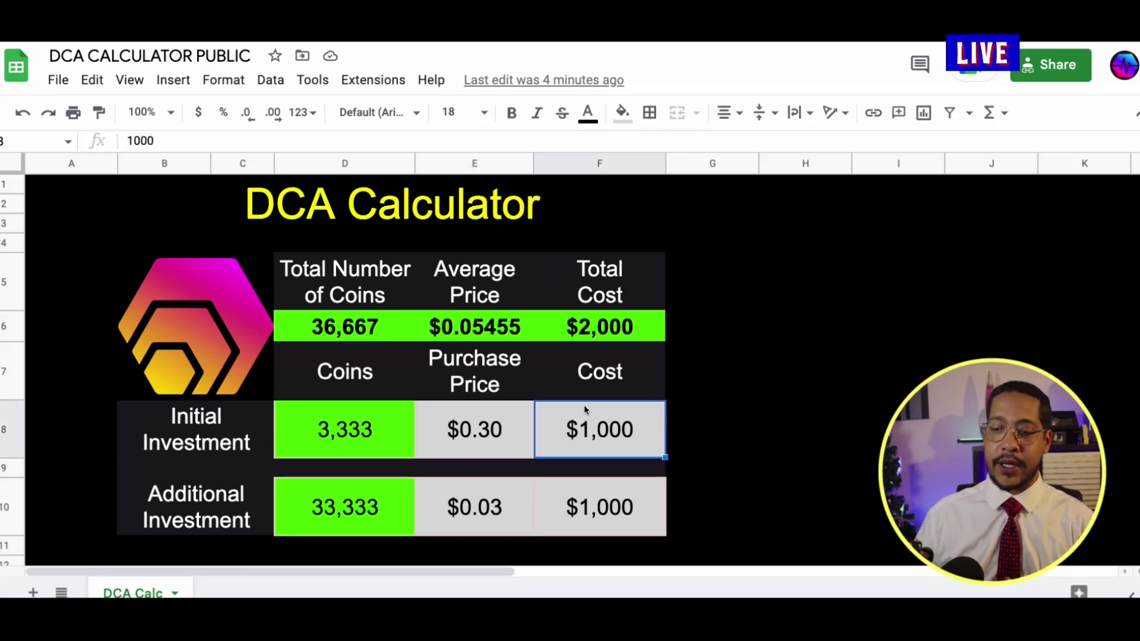
type("500")
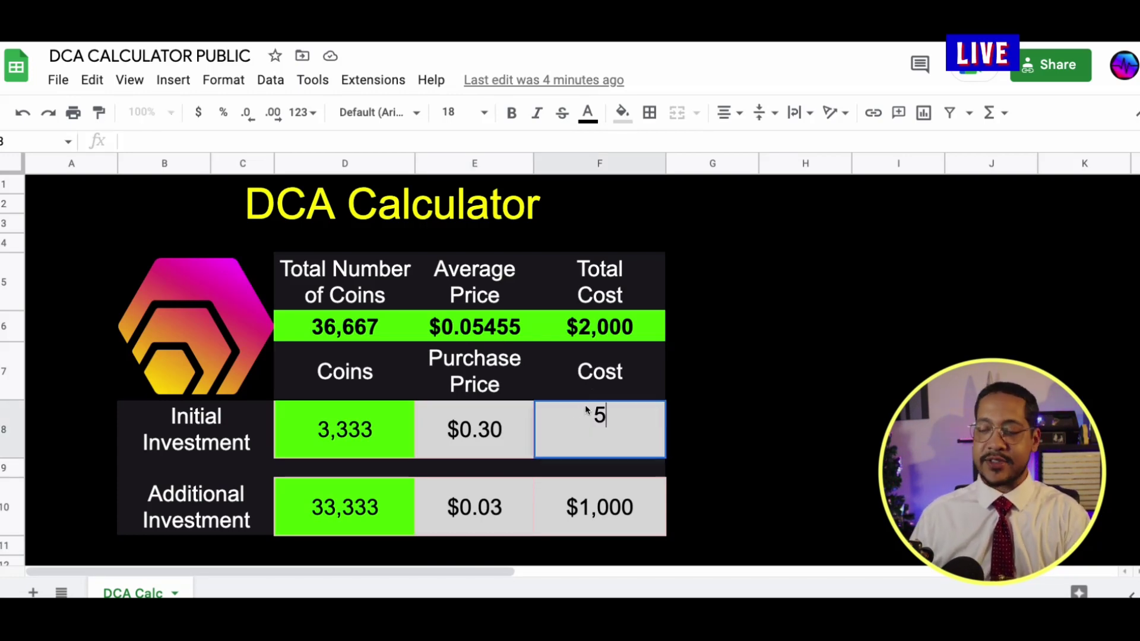
key("BackSpace")
key("BackSpace")
key("BackSpace")
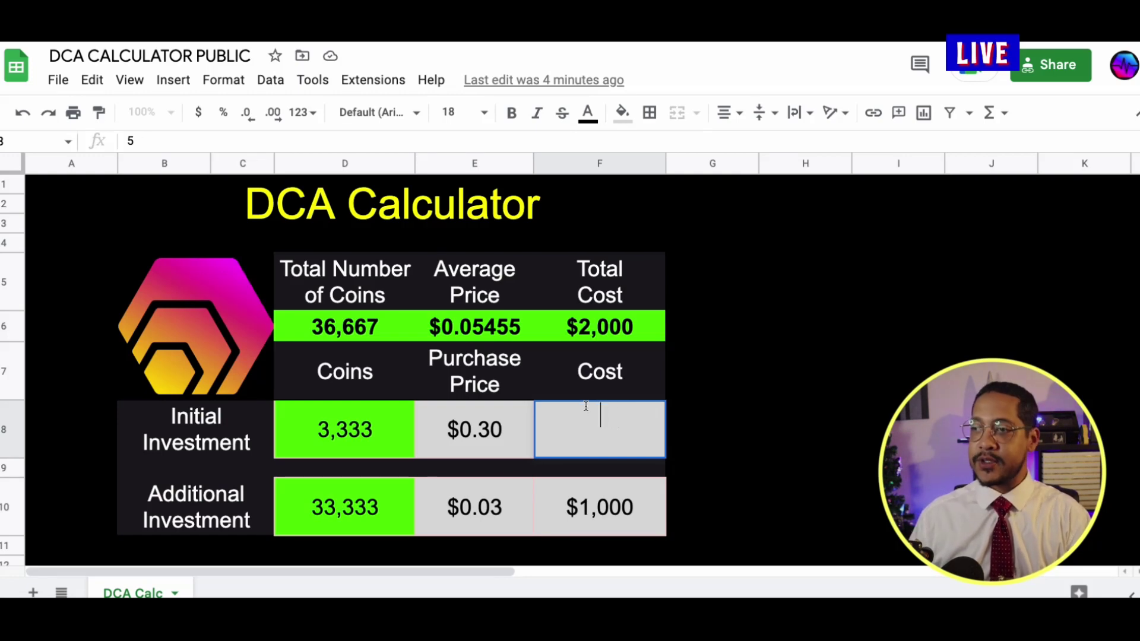
type("40000")
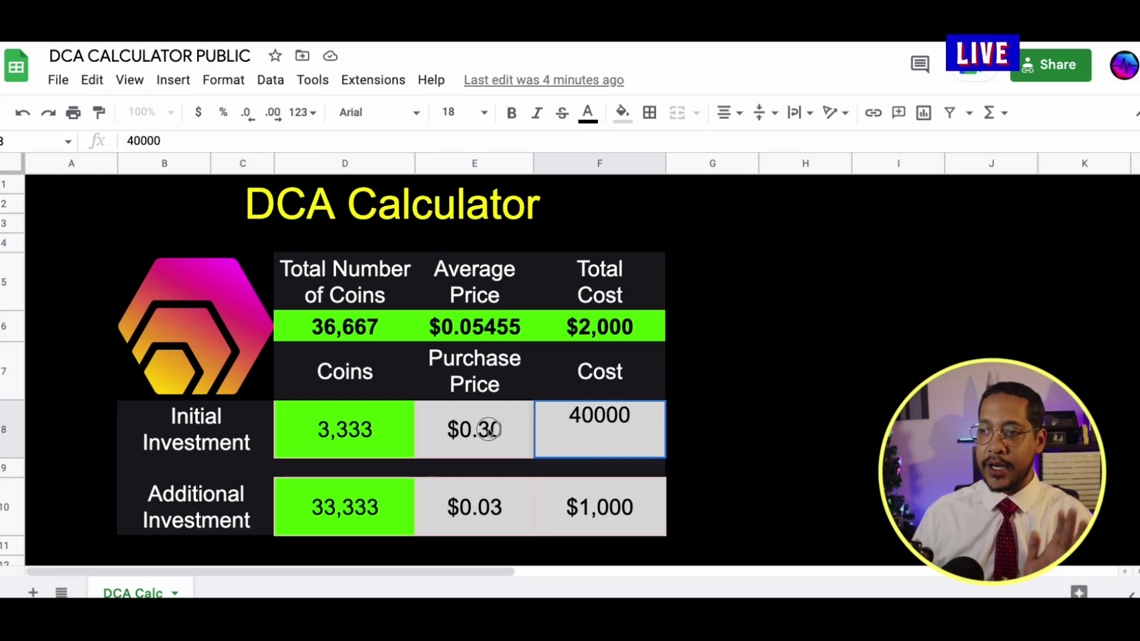
left_click(492, 429)
type(".5")
key("Return")
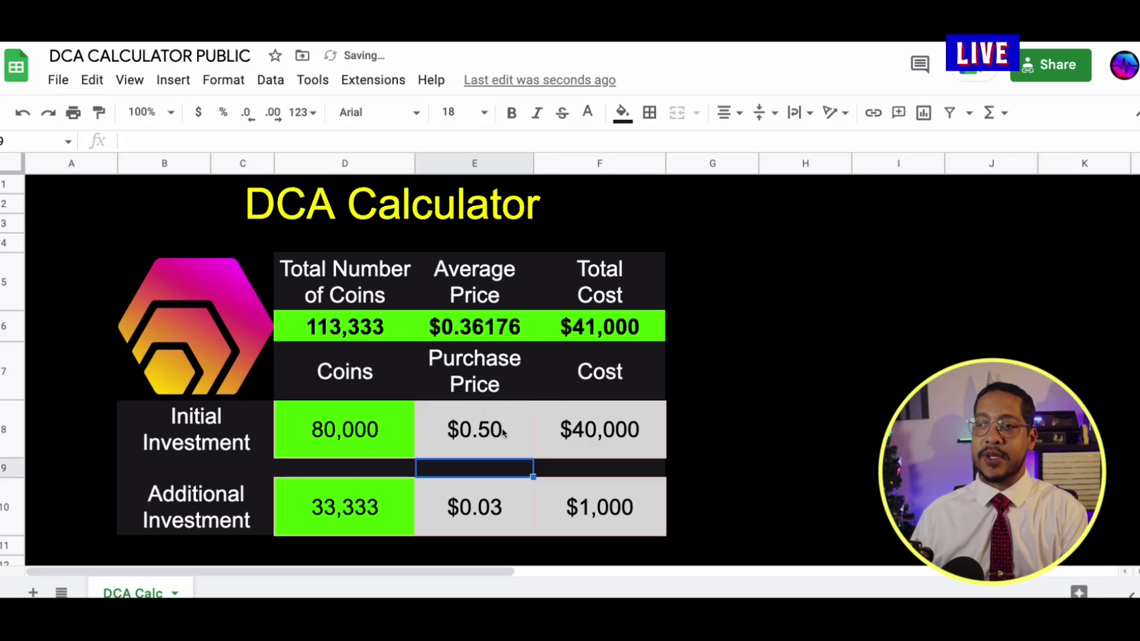
Step: Set the additional investment to a $2,000 cost at a $0.04 purchase price
left_click(592, 499)
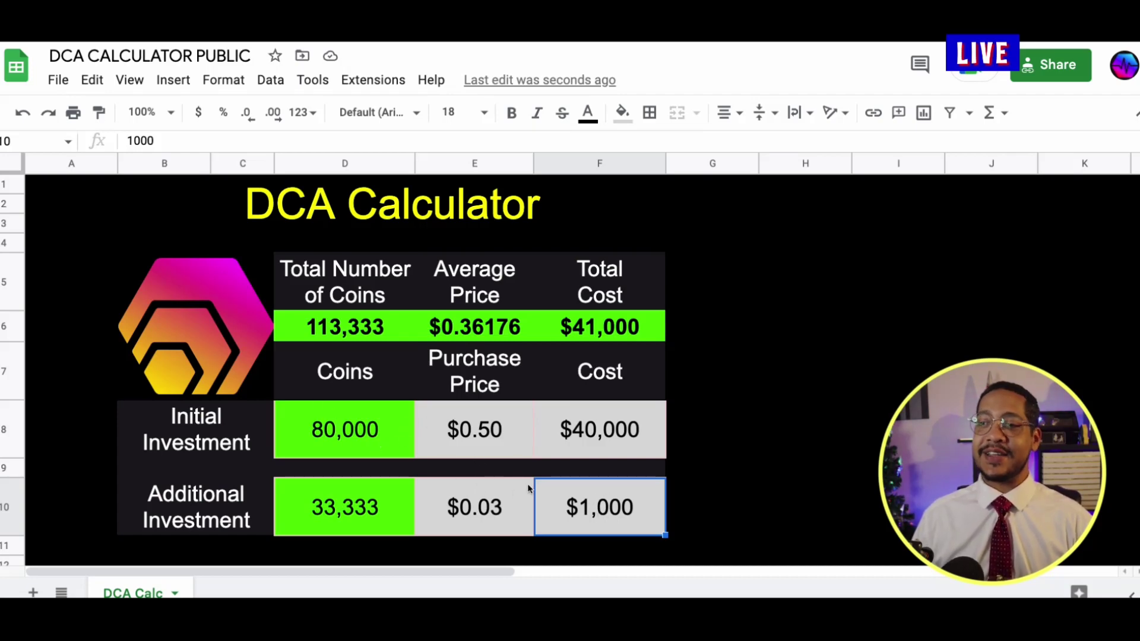
type("2000")
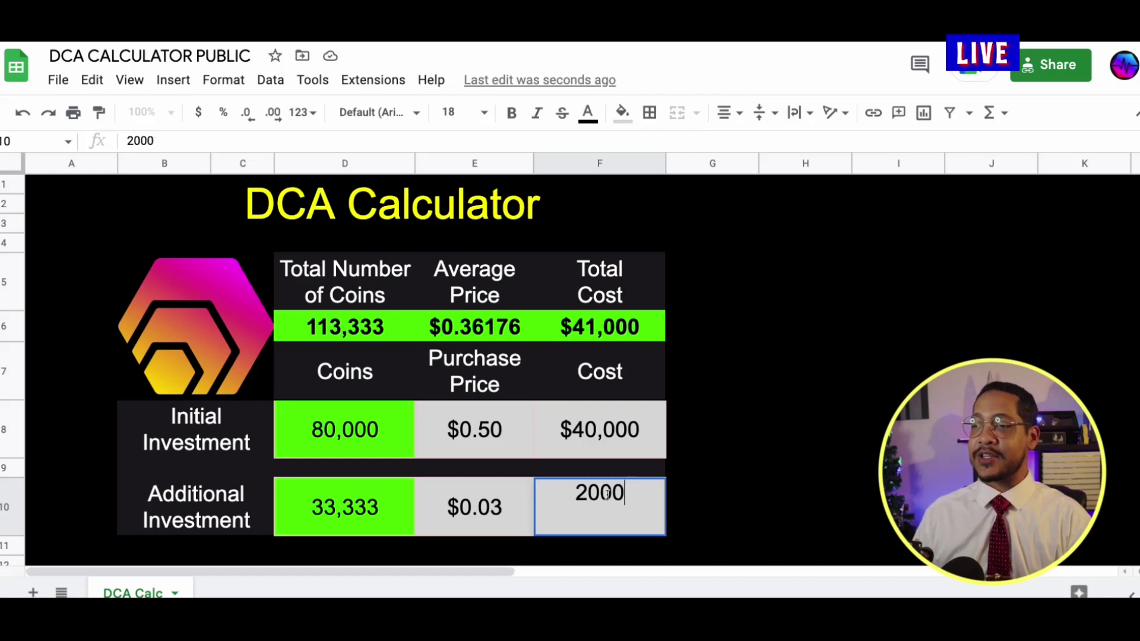
left_click(725, 498)
left_click(497, 505)
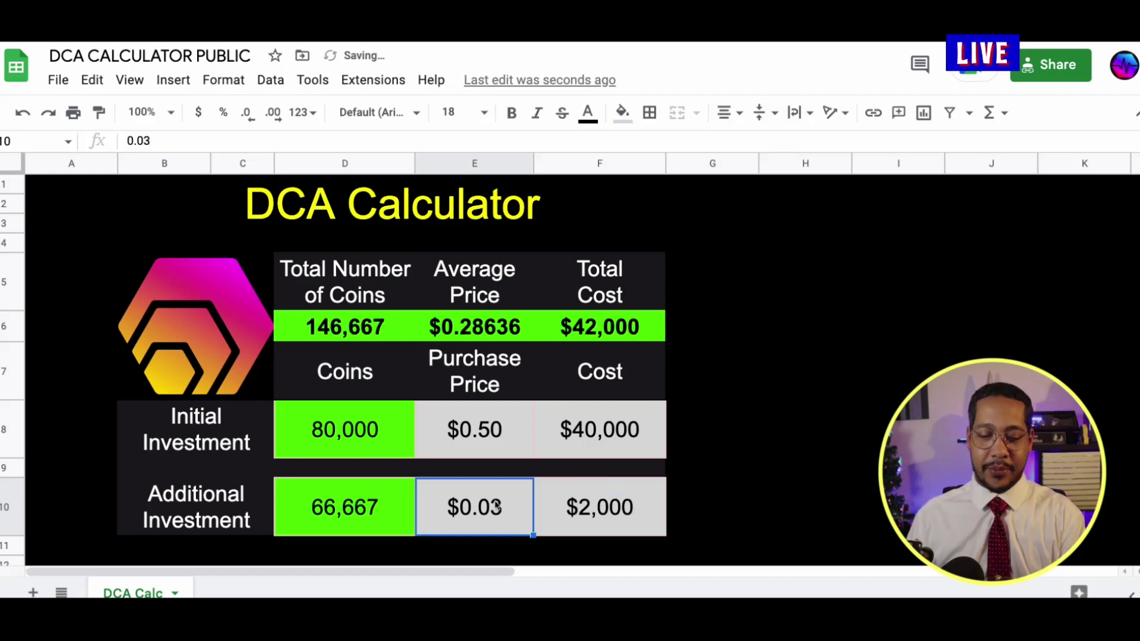
type(".04")
key("Return")
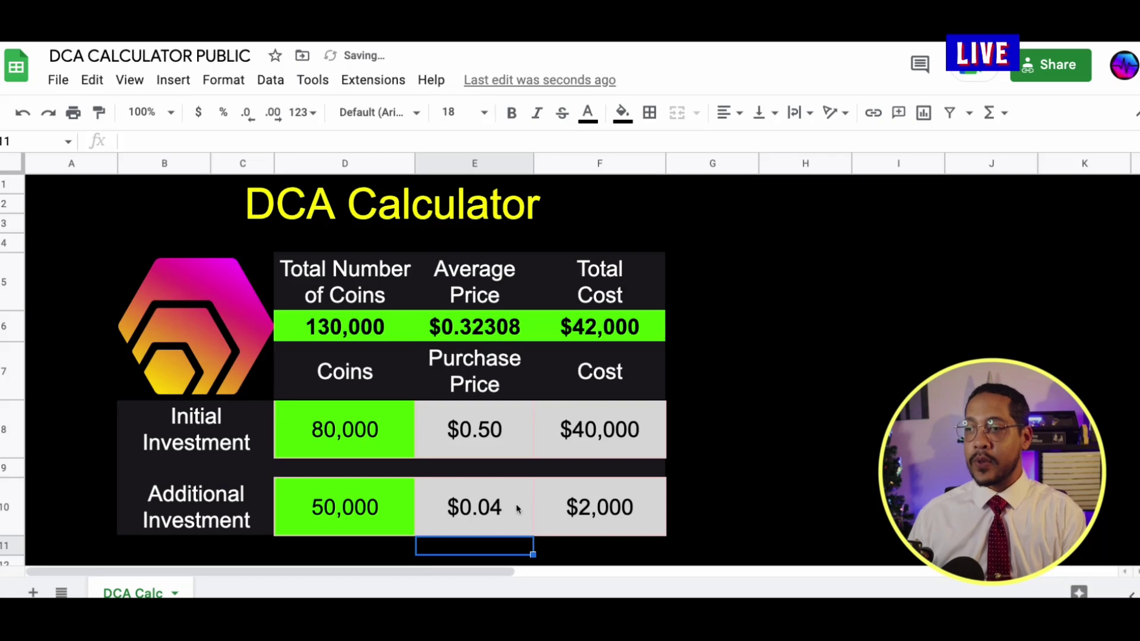
Step: Change the additional investment's purchase price to $0.02
left_click(507, 504)
type(".02")
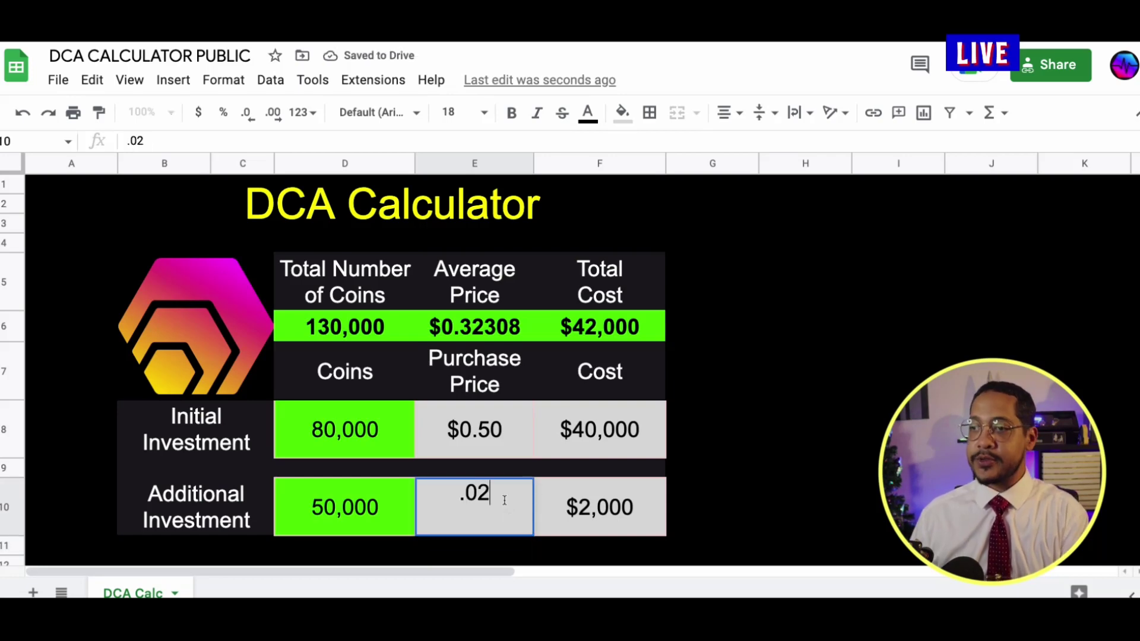
key("Return")
left_click(484, 505)
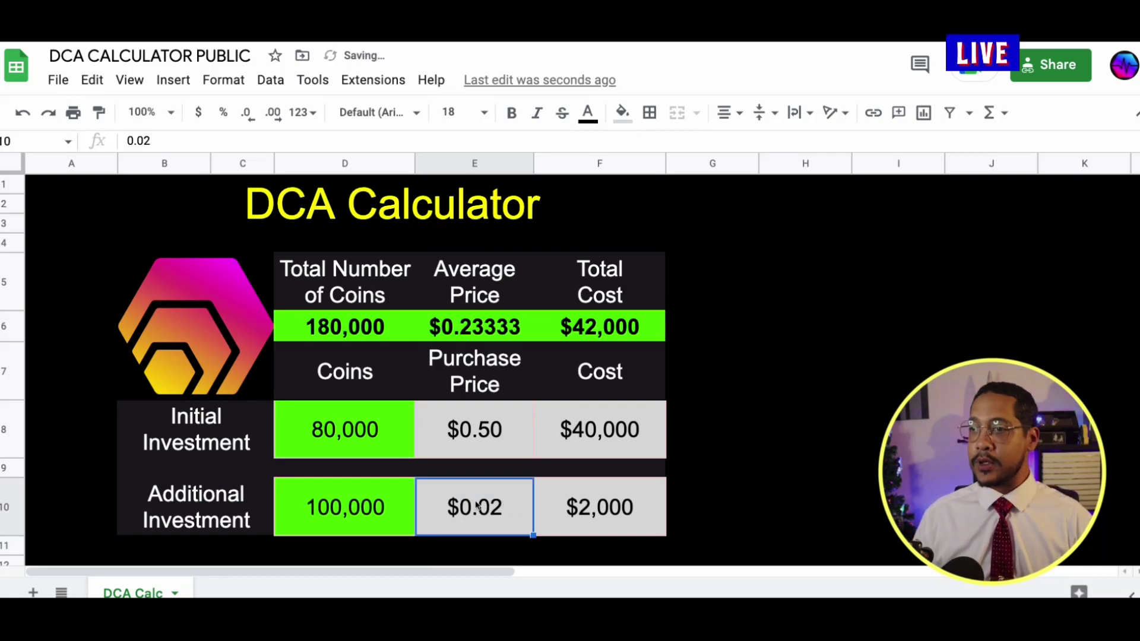
Step: Lower the additional investment's cost to $1,500
left_click(563, 506)
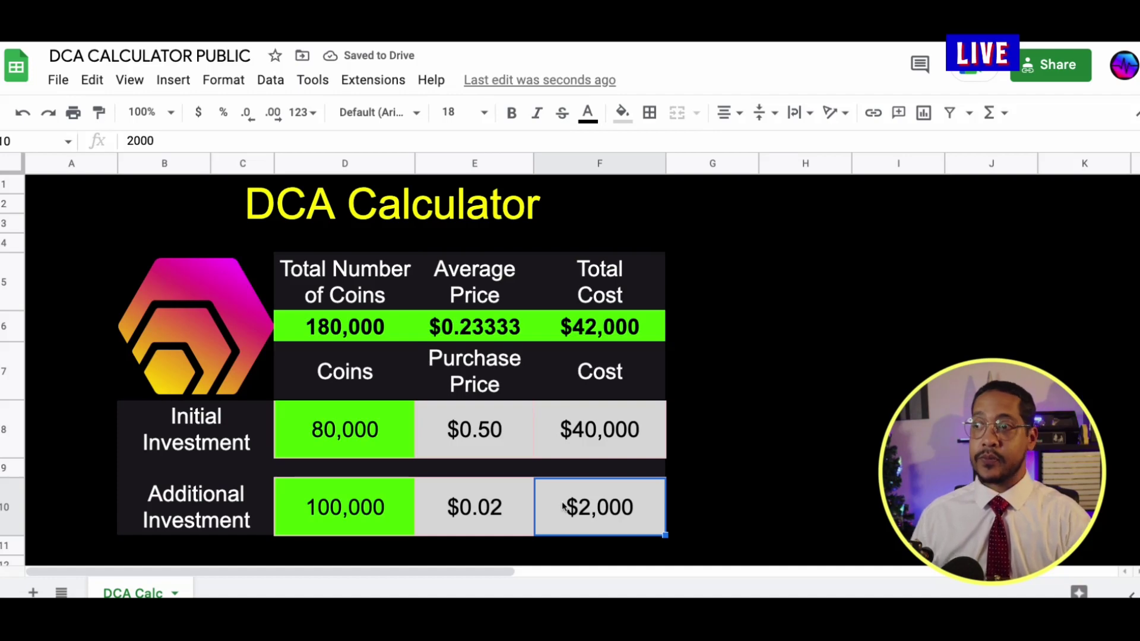
type("1500")
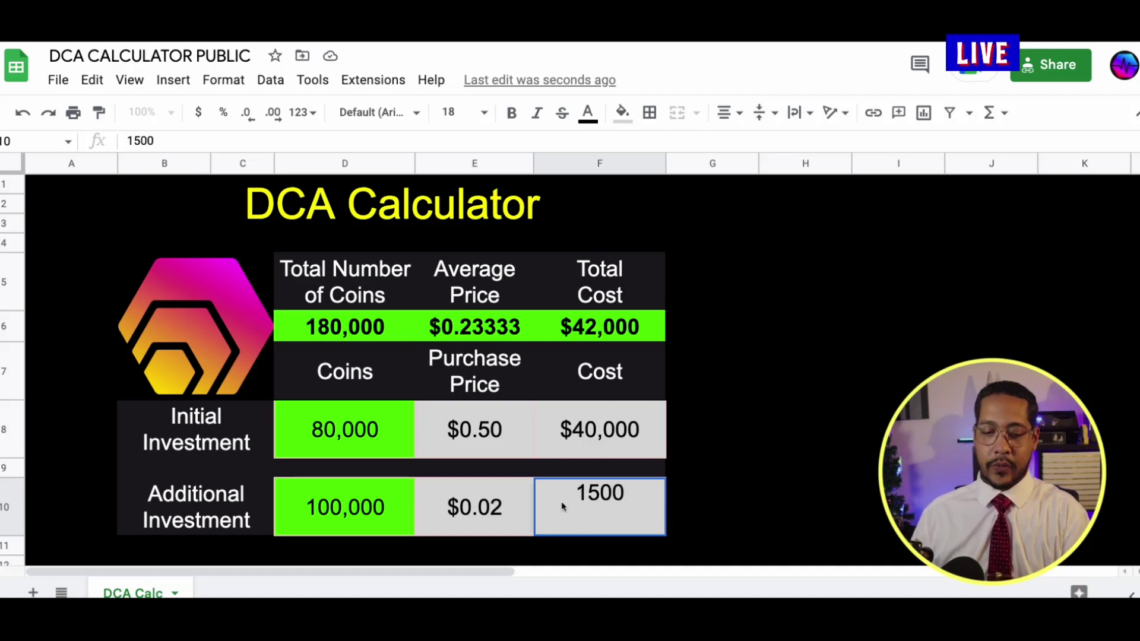
key("Return")
left_click(725, 455)
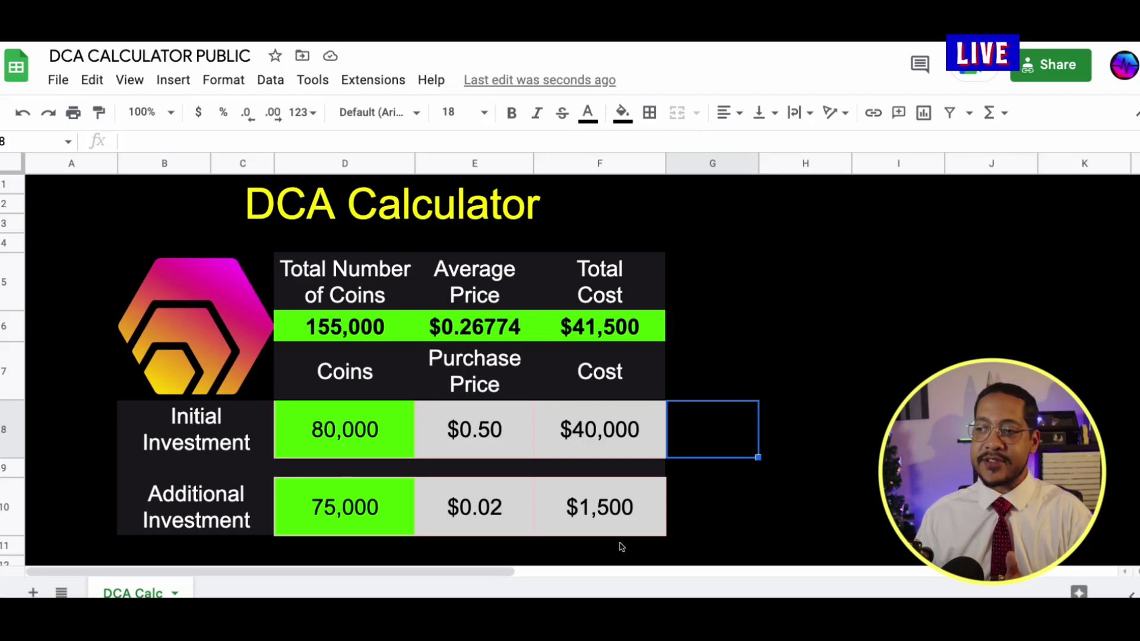
Step: Raise the additional investment's cost to $1,750
left_click(610, 517)
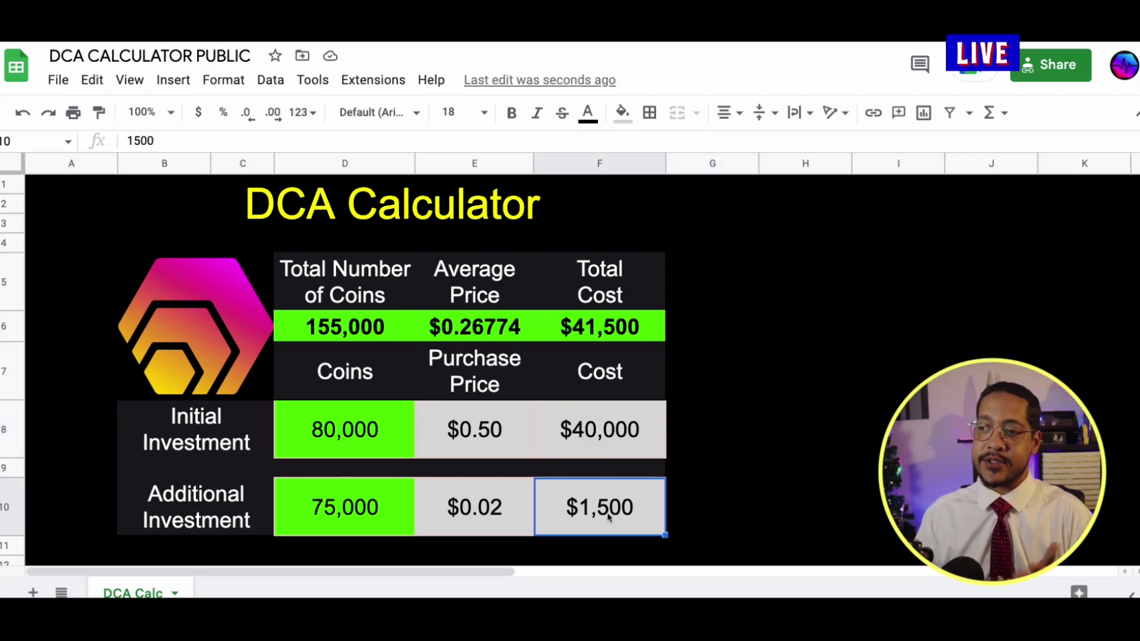
type("1,750")
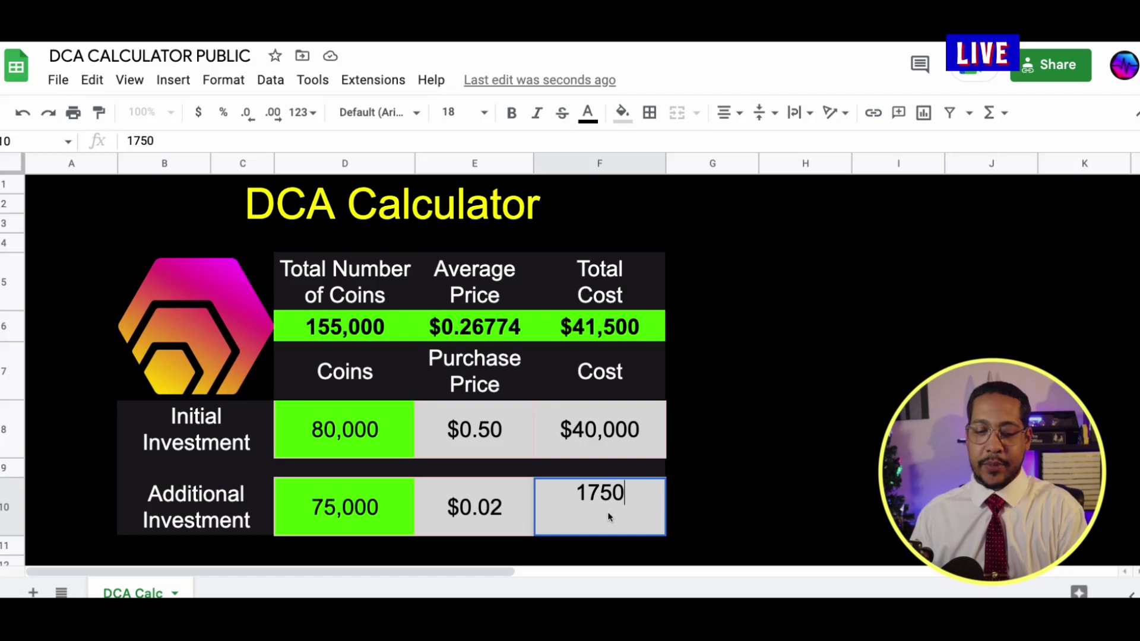
key("Return")
Step: Set the additional investment's cost to $1,600
left_click(588, 508)
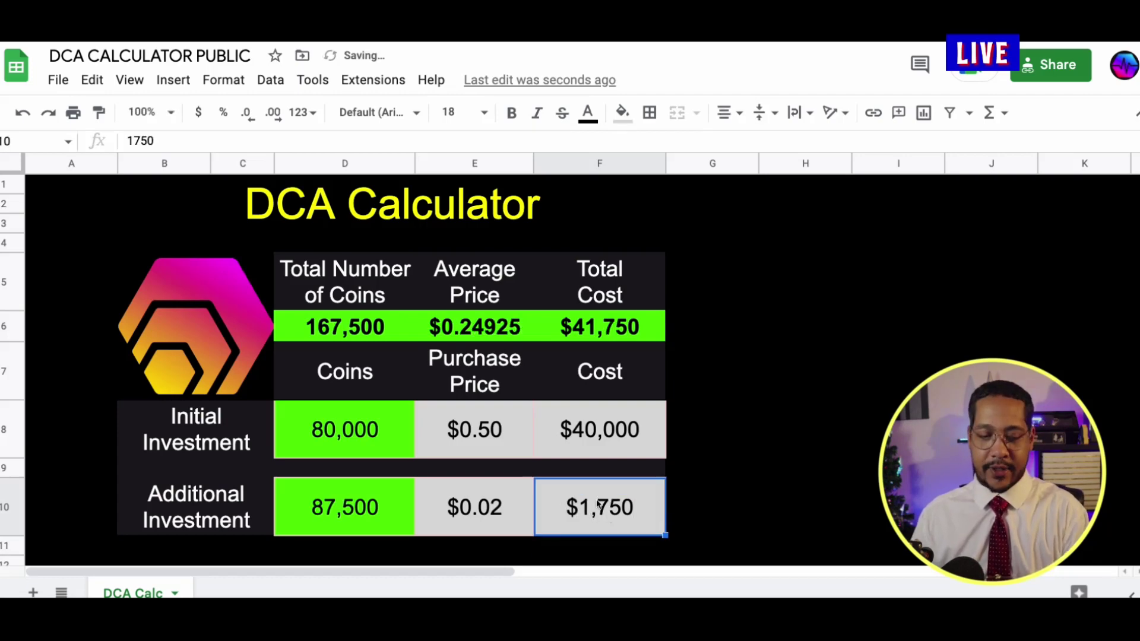
type("1,60")
type("00")
key("Return")
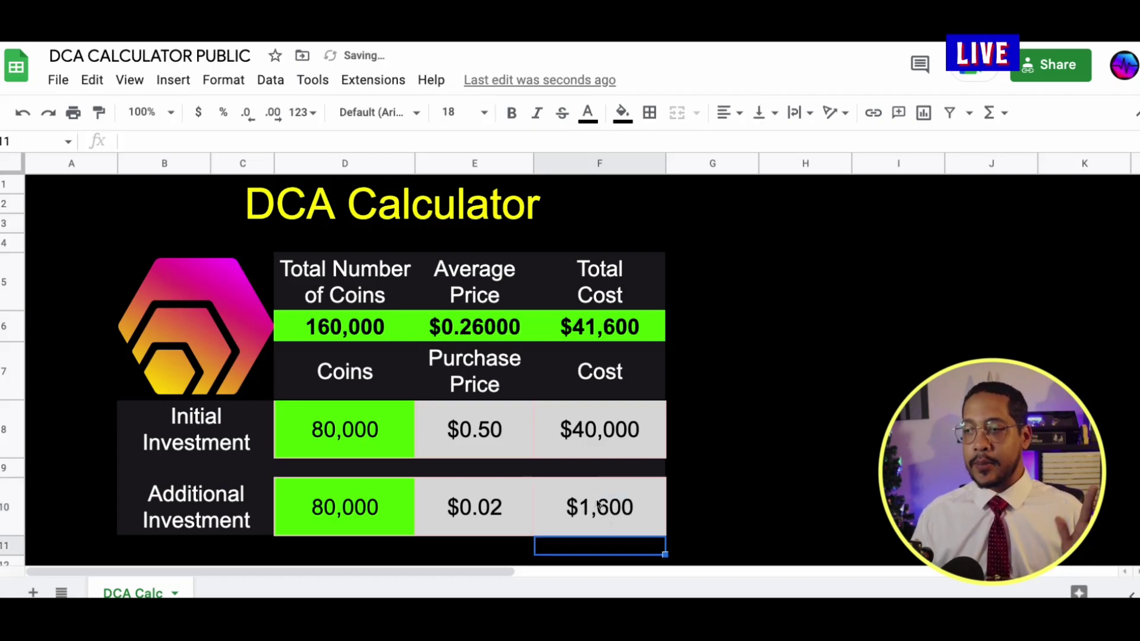